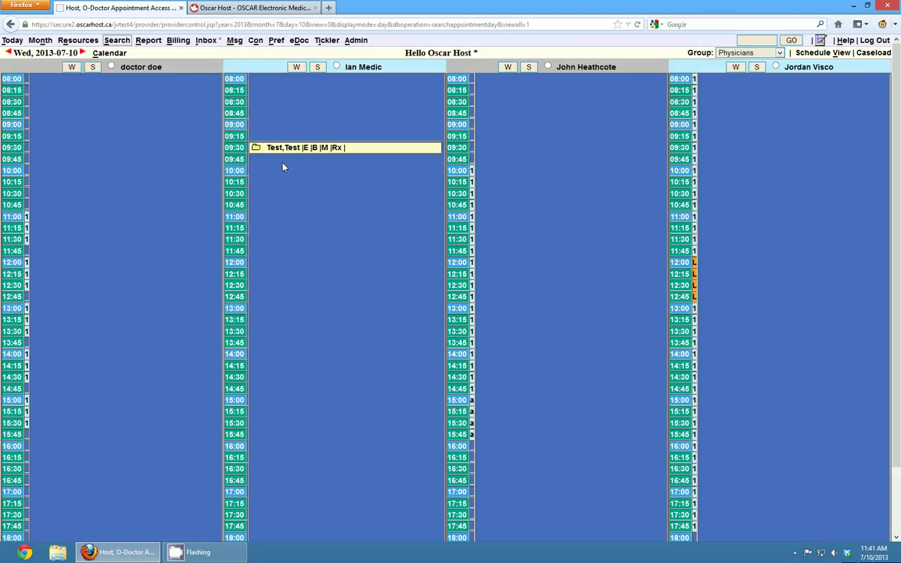
# - Search the patient records by name for "test" and open the master file of the first listed patient
pyautogui.moveTo(269, 155)
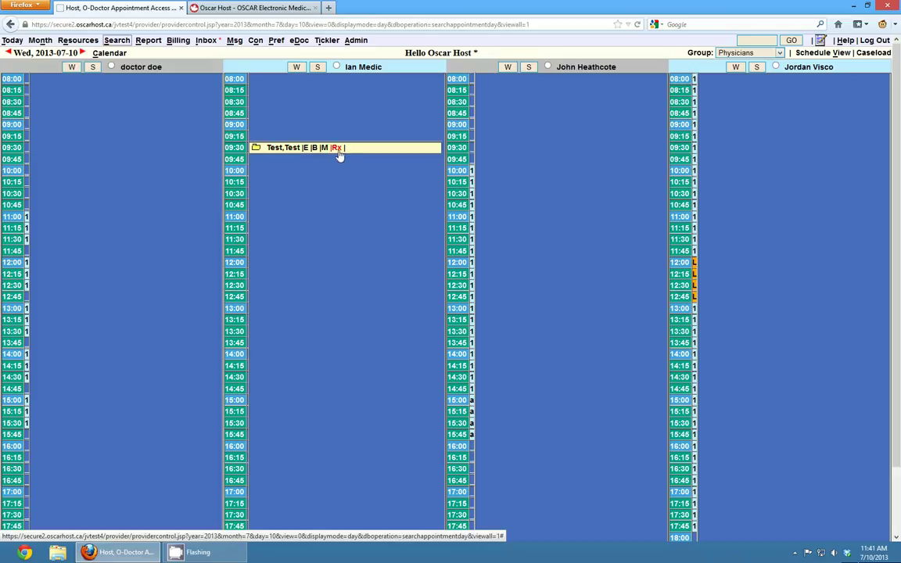
pyautogui.click(119, 41)
pyautogui.write('test')
pyautogui.click(260, 54)
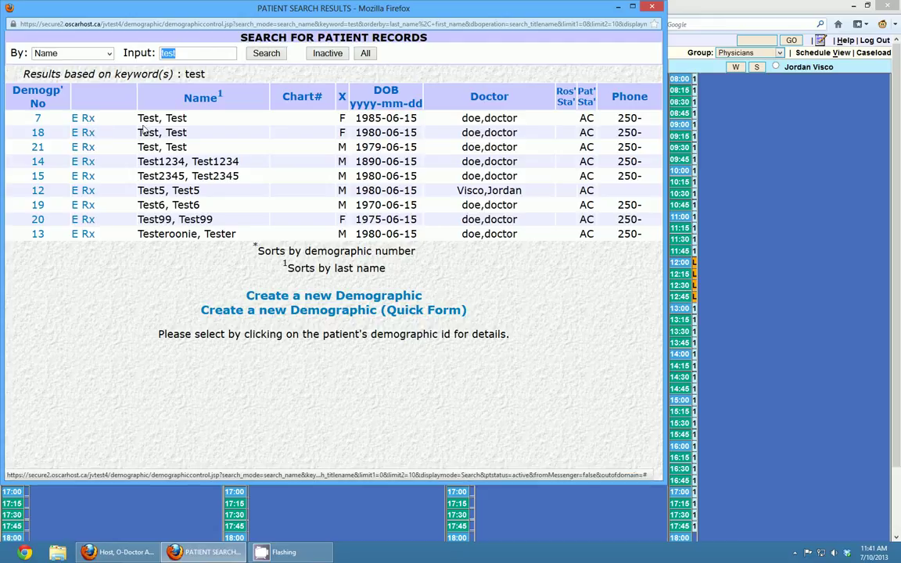
pyautogui.click(37, 118)
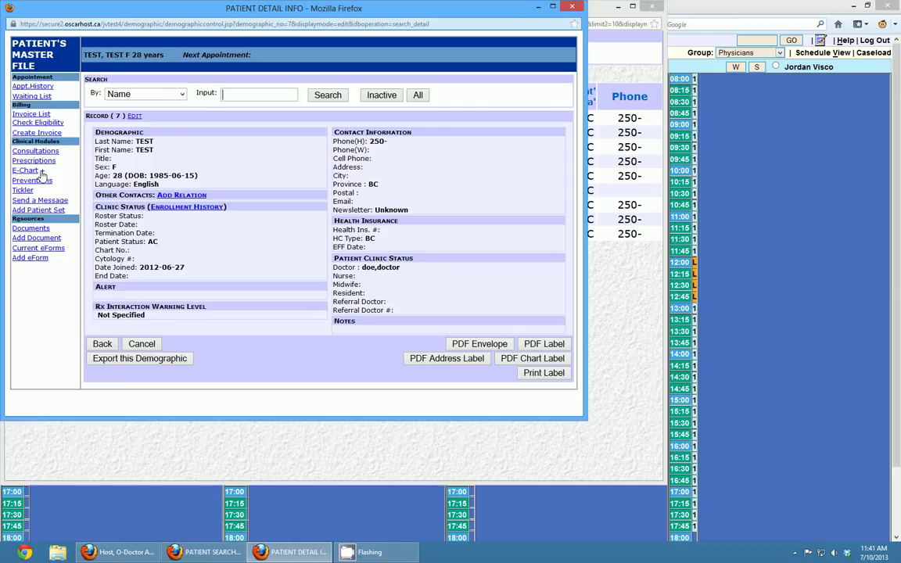
# - Examine the Prescriptions and E-Chart links in the patient's master file, and close the file and the search results
pyautogui.moveTo(45, 170)
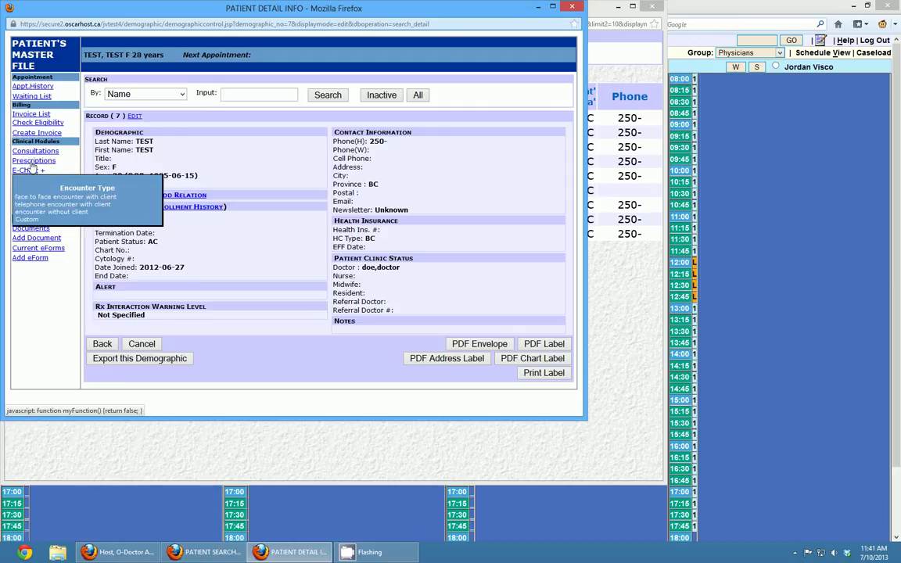
pyautogui.moveTo(47, 165); pyautogui.dragTo(24, 170)
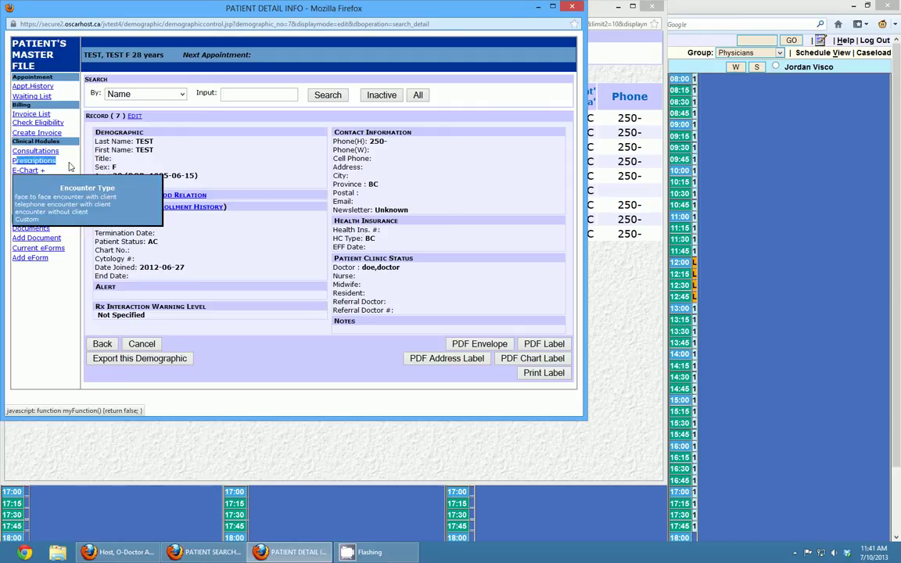
pyautogui.click(66, 150)
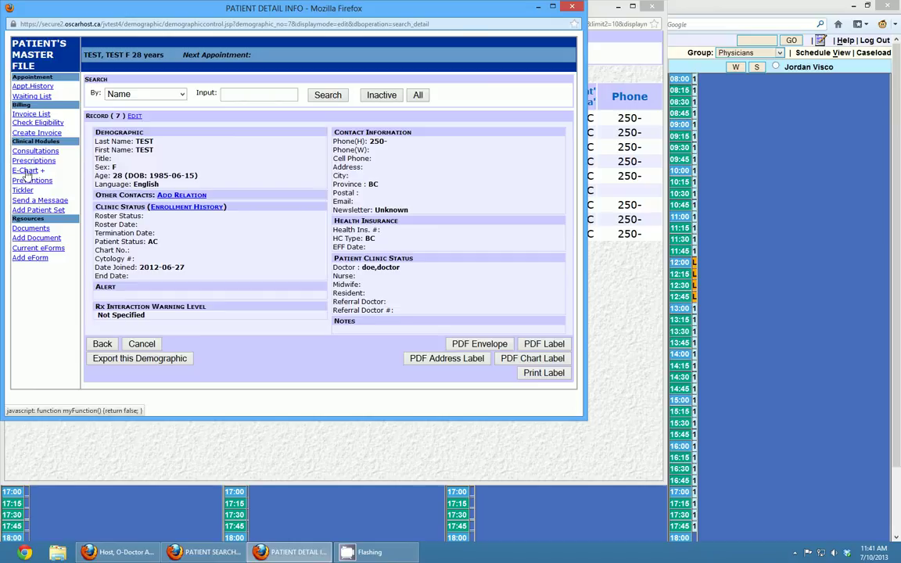
pyautogui.click(571, 6)
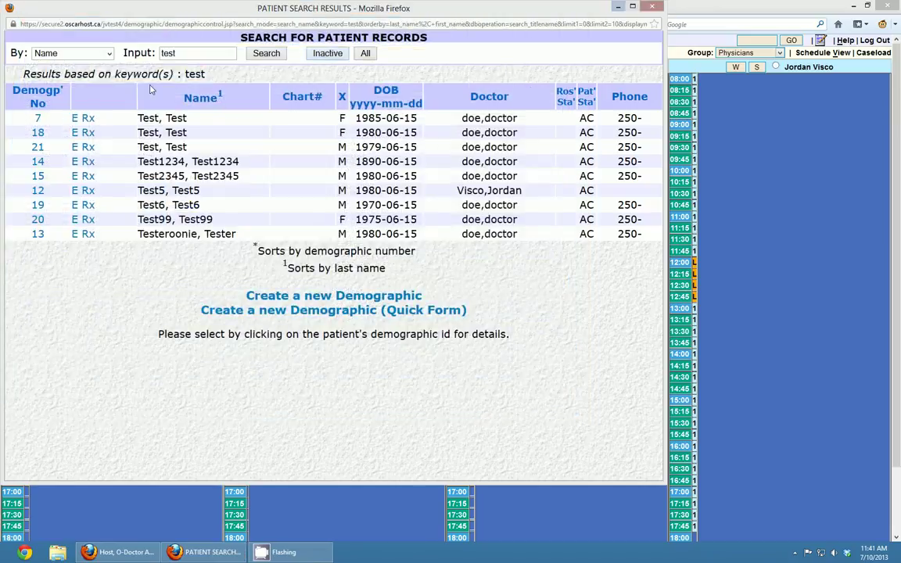
pyautogui.click(654, 6)
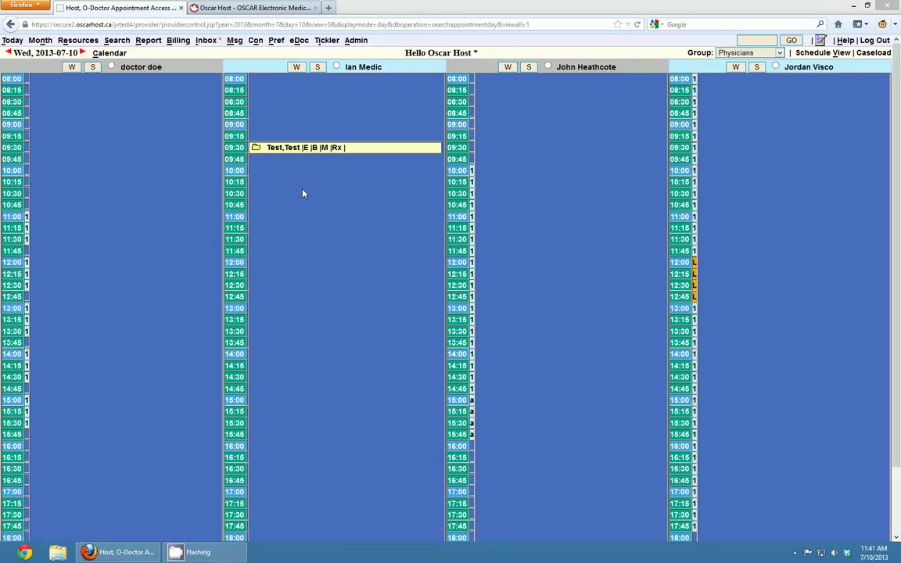
# - Open the encounter chart of the 09:30 appointment and launch the prescription module from its Medications section
pyautogui.click(306, 148)
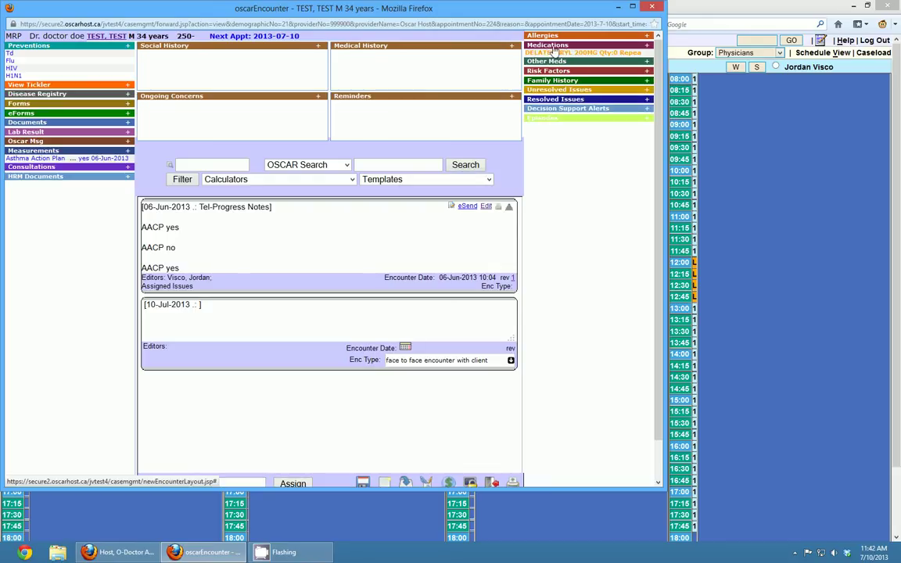
pyautogui.click(647, 47)
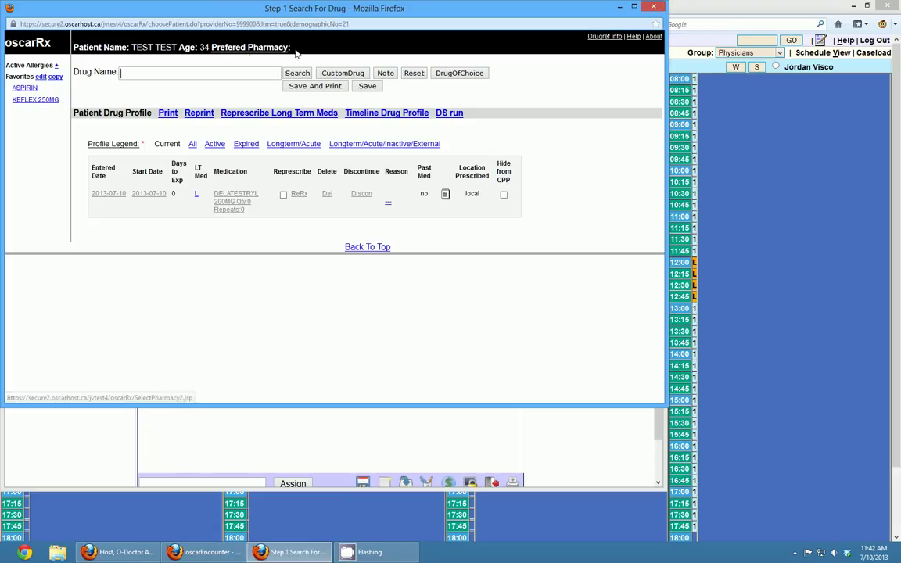
pyautogui.moveTo(291, 48); pyautogui.dragTo(221, 52)
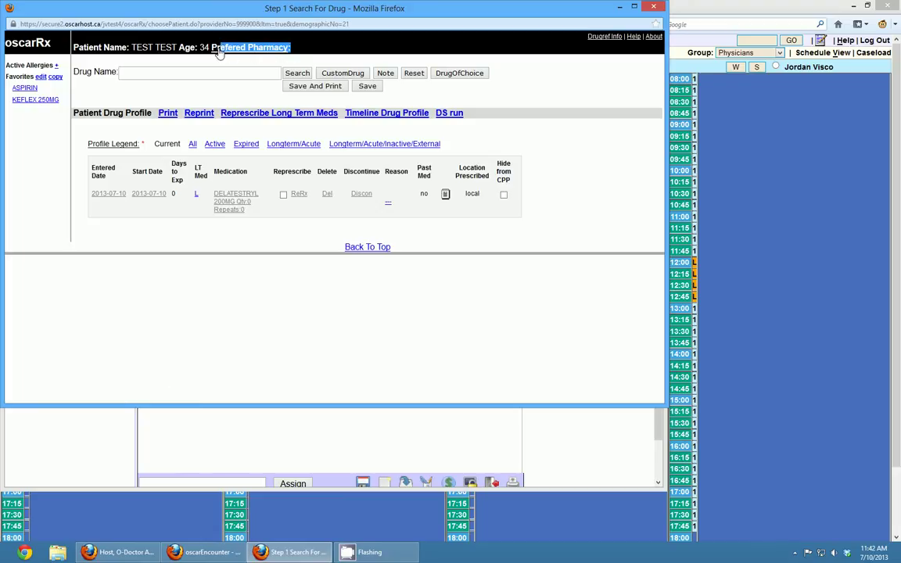
pyautogui.click(313, 52)
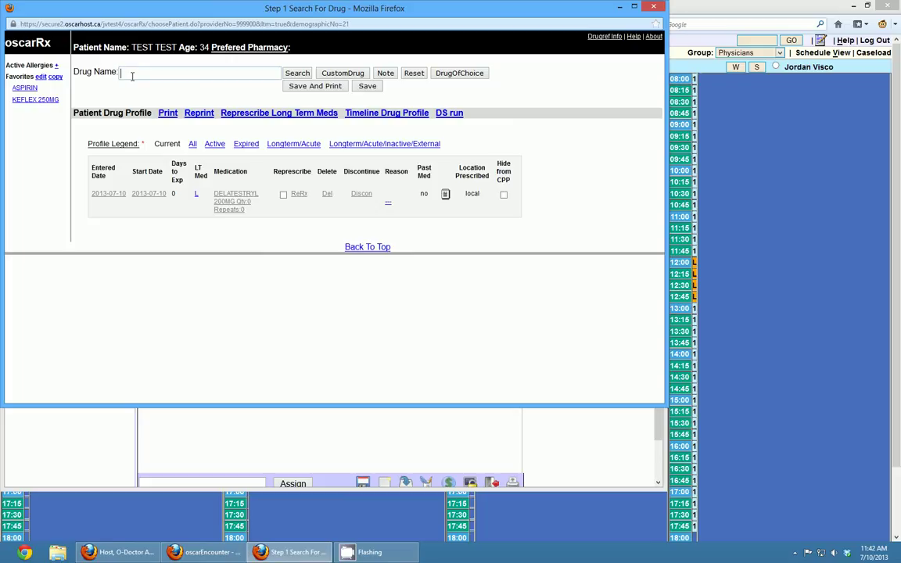
# - Add ASPIRIN 81MG and KEFLEX 125MG as new prescription entries for the patient
pyautogui.write('spirin')
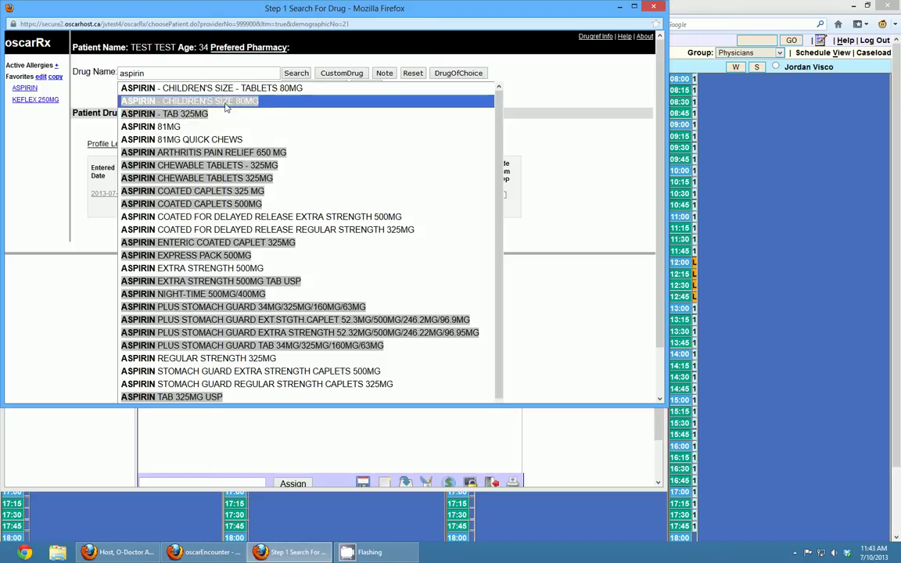
pyautogui.click(165, 131)
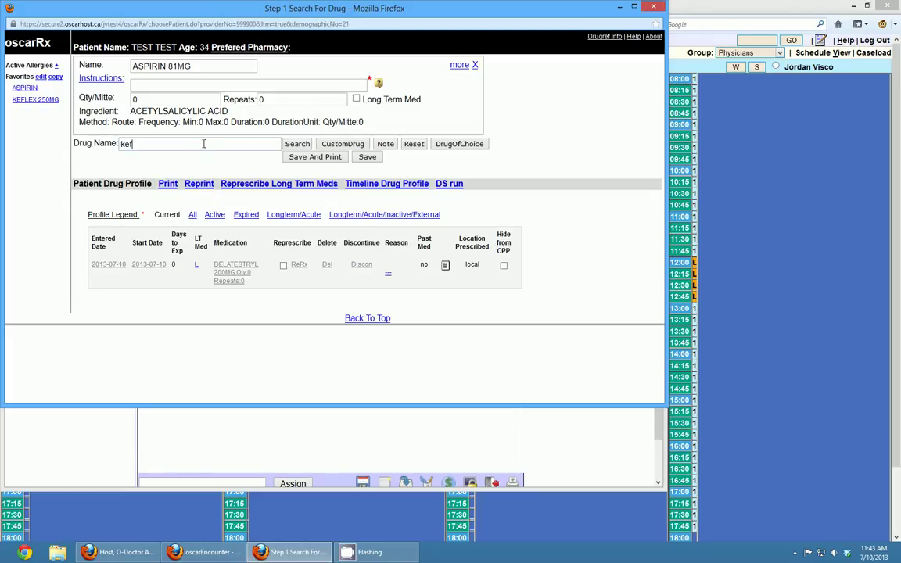
pyautogui.write('lex')
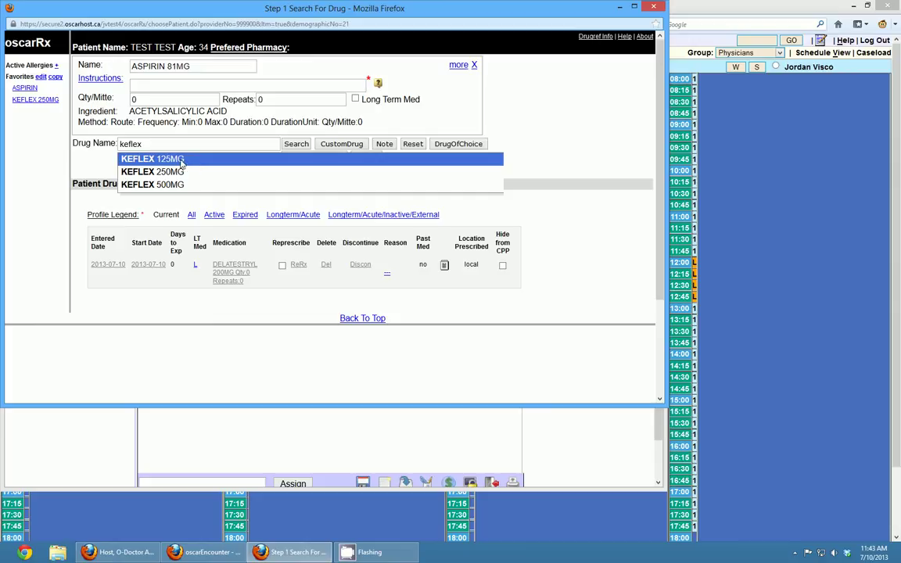
pyautogui.click(181, 159)
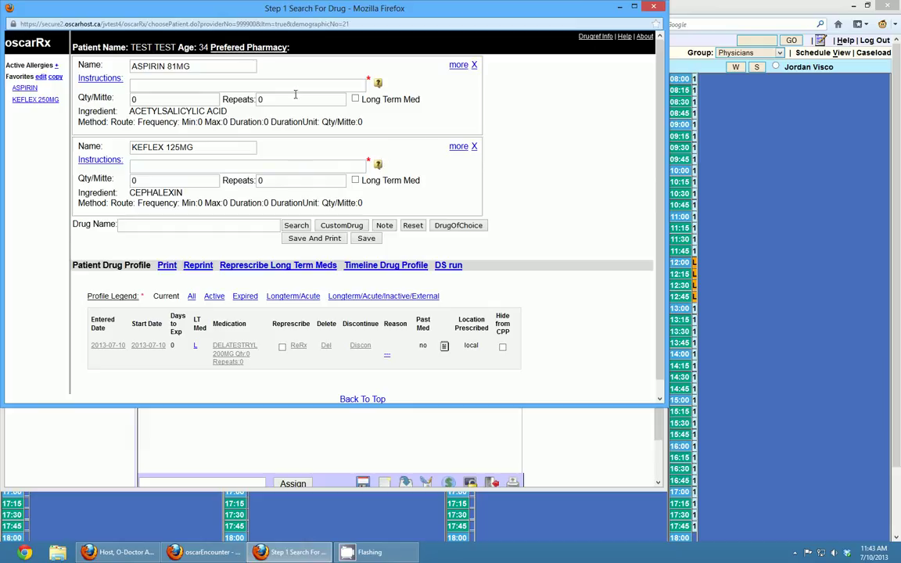
# - Remove the KEFLEX 125MG entry and reset the pending prescription
pyautogui.click(475, 148)
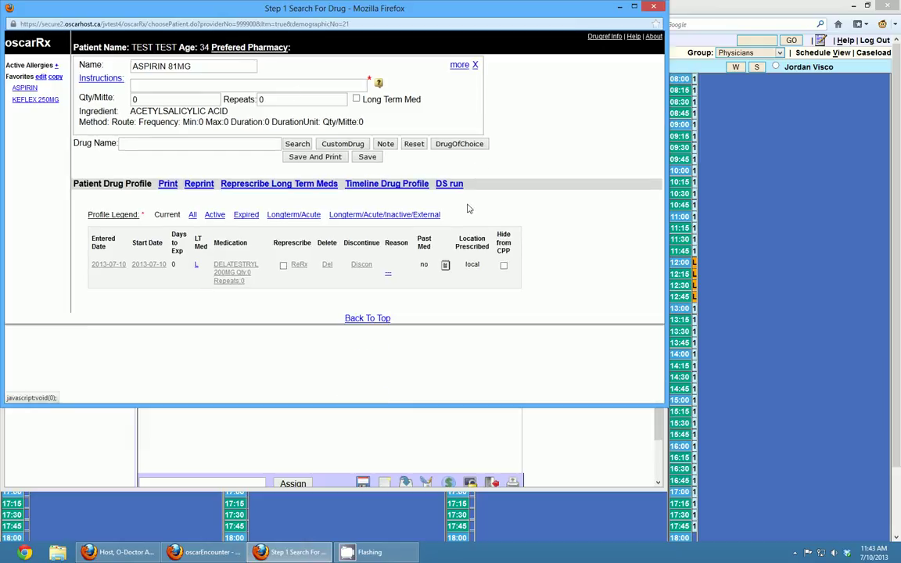
pyautogui.click(415, 145)
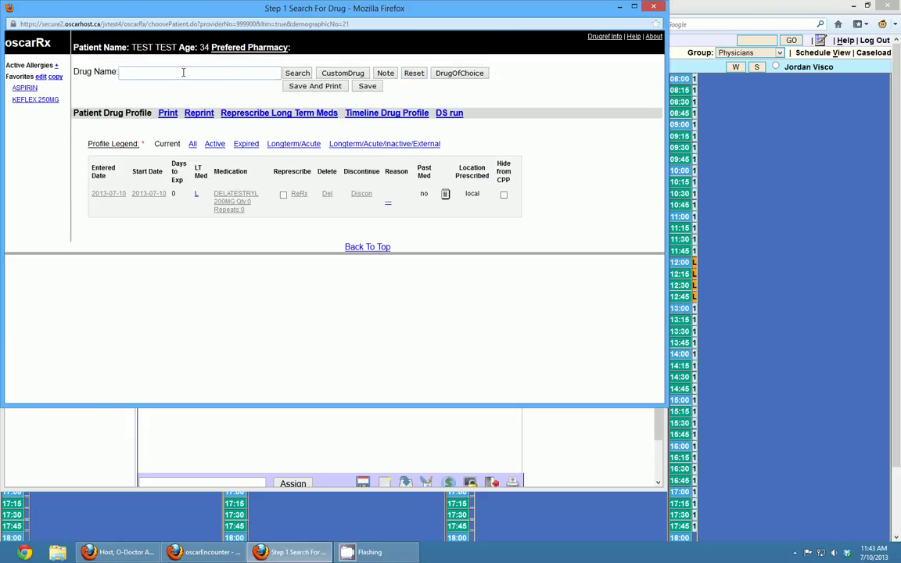
# - Look up "aspirin" in the drug suggestions and in the full drug search, and close the search results window
pyautogui.write('aspirin')
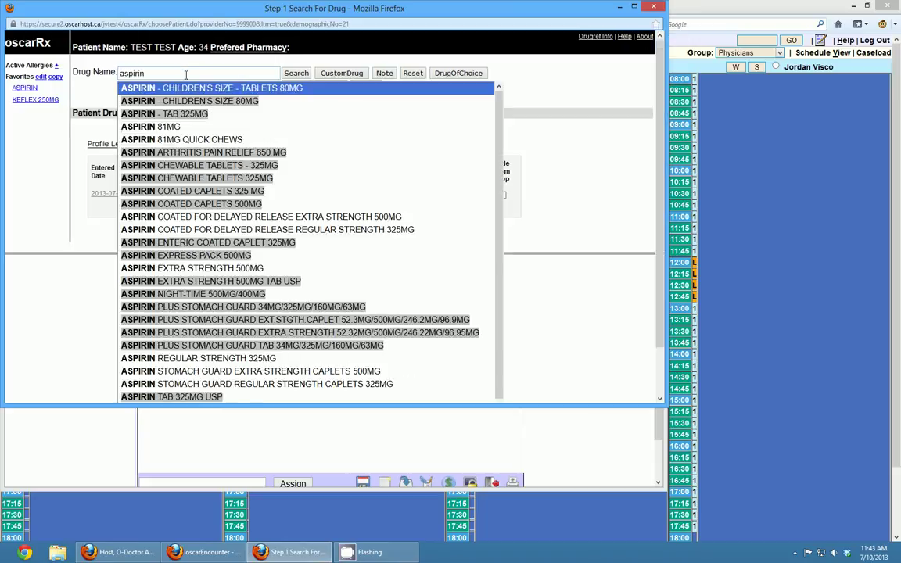
pyautogui.scroll(-1, 288, 196)
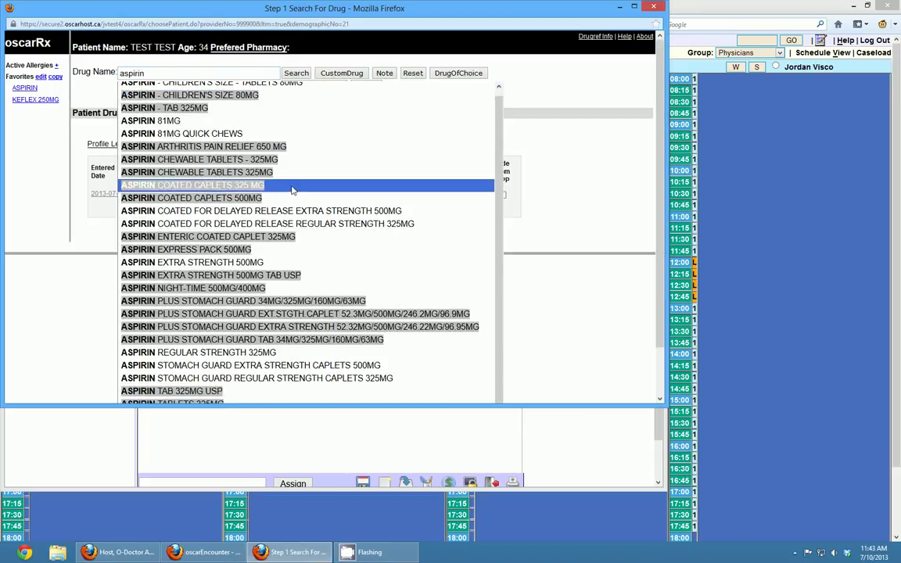
pyautogui.scroll(1, 293, 109)
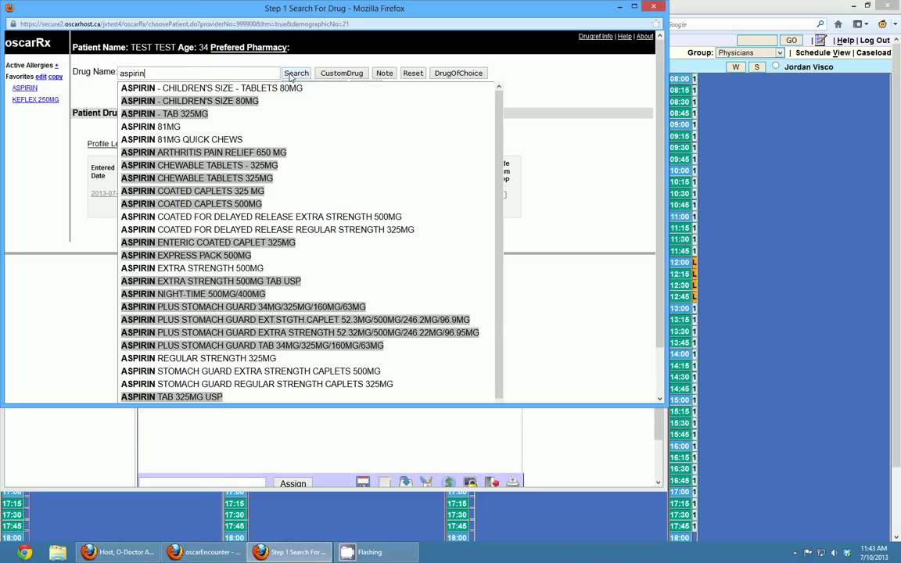
pyautogui.click(297, 75)
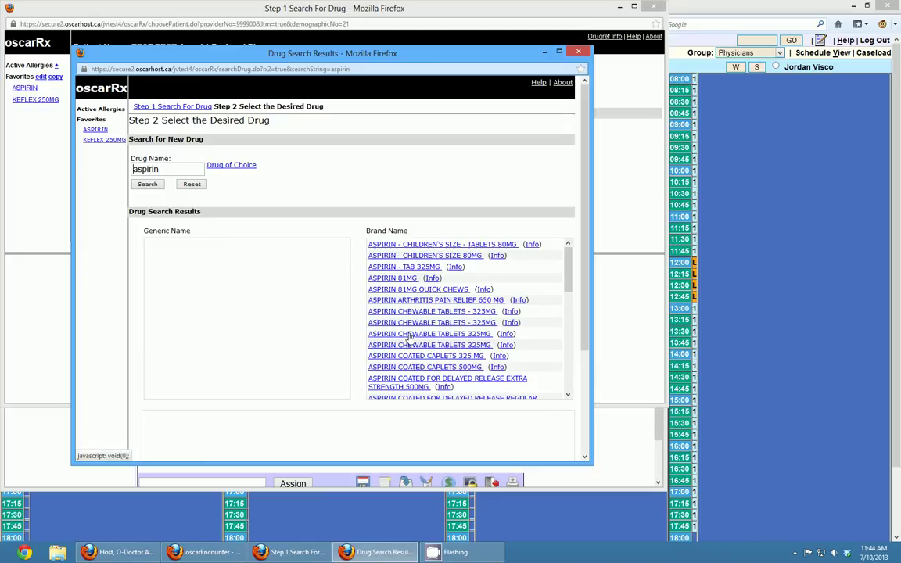
pyautogui.hotkey('ctrl', 'w')
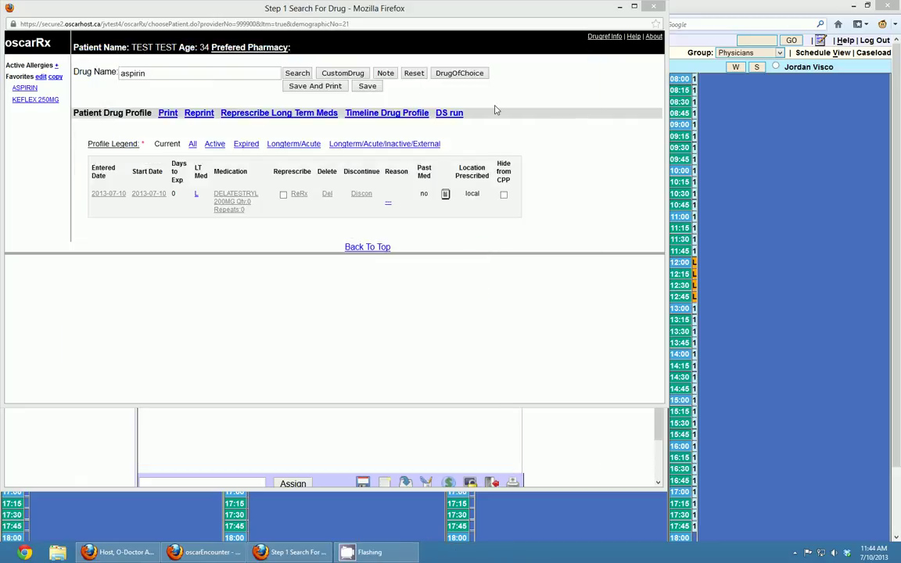
# - Add ASPIRIN 81MG as a new prescription entry from the drug name suggestions
pyautogui.click(235, 73)
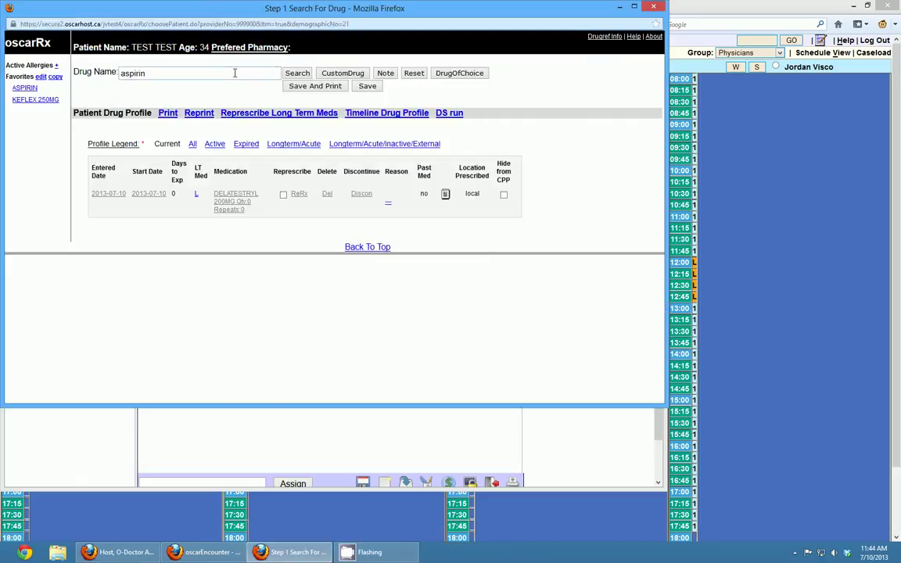
pyautogui.write('n')
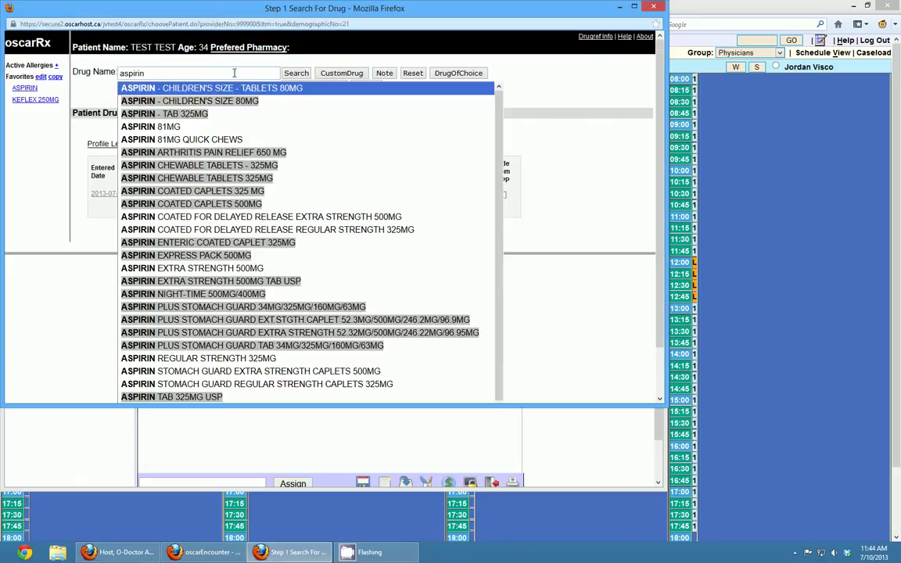
pyautogui.click(210, 127)
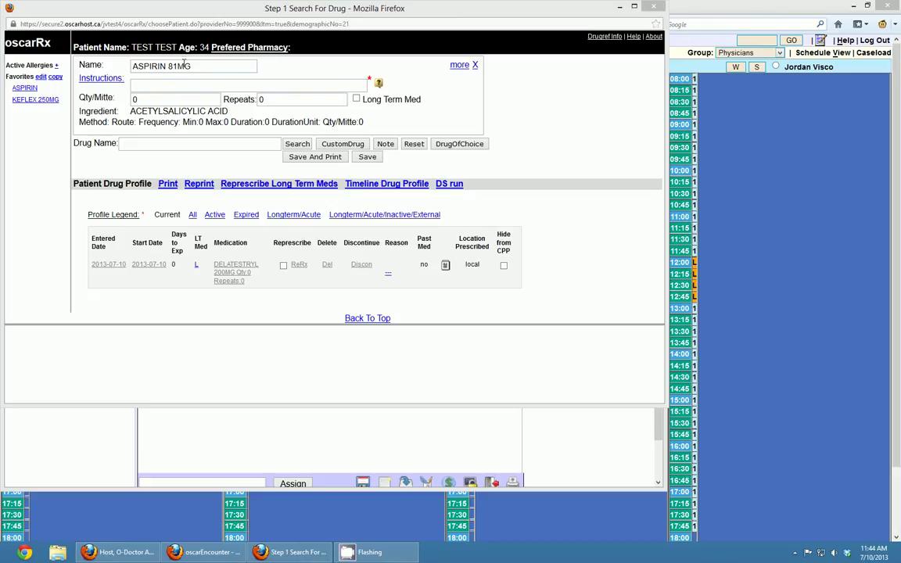
pyautogui.click(144, 66)
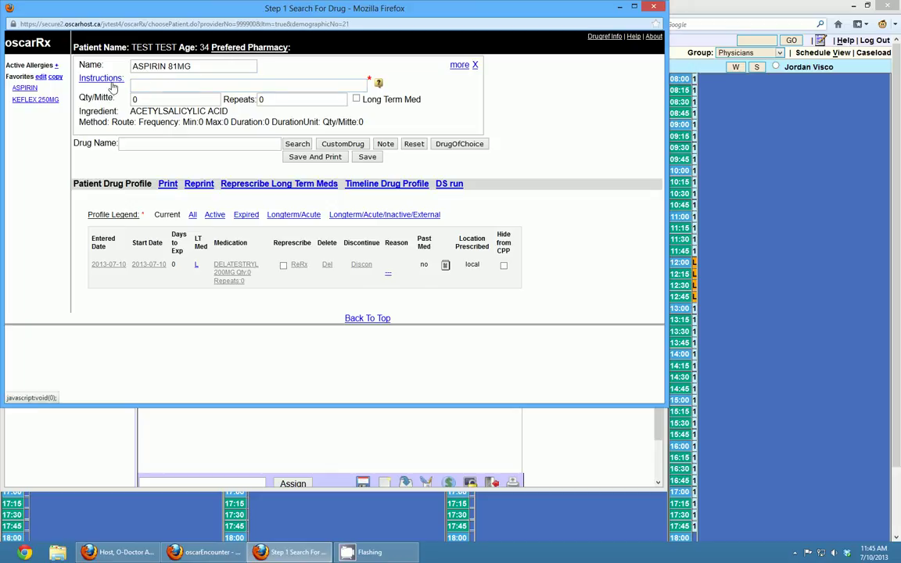
# - Enter "1 OD" as the ASPIRIN 81MG instructions and set its Qty/Mitte to 60
pyautogui.click(145, 86)
pyautogui.click(140, 87)
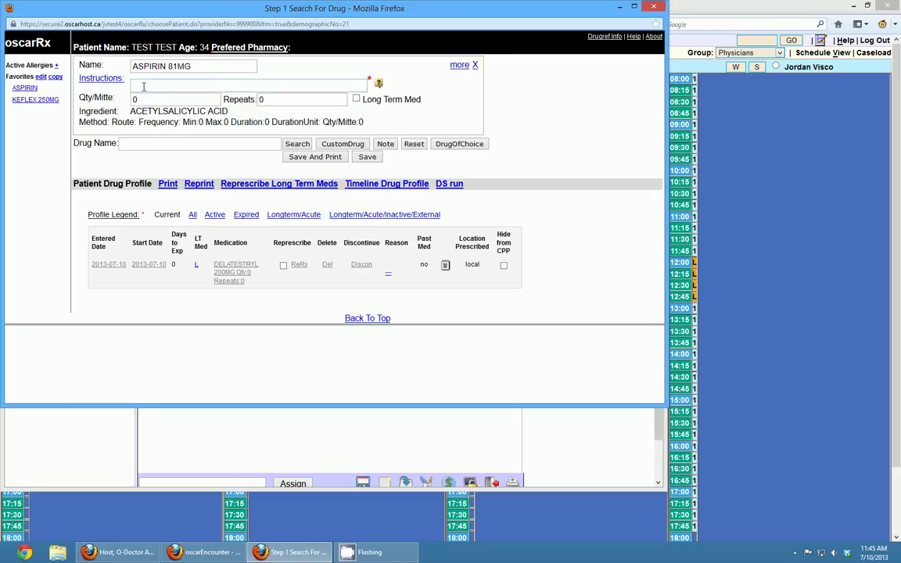
pyautogui.write('1 QD')
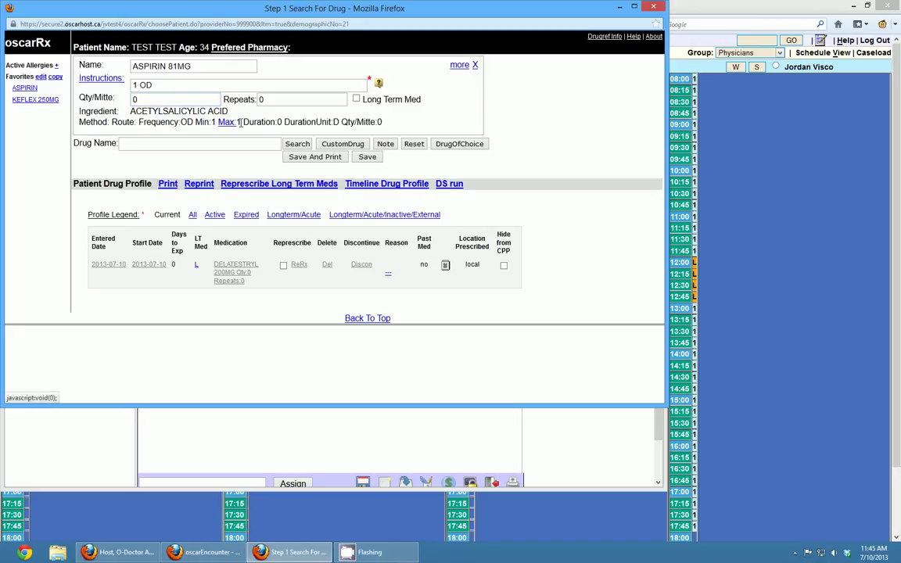
pyautogui.doubleClick(151, 101)
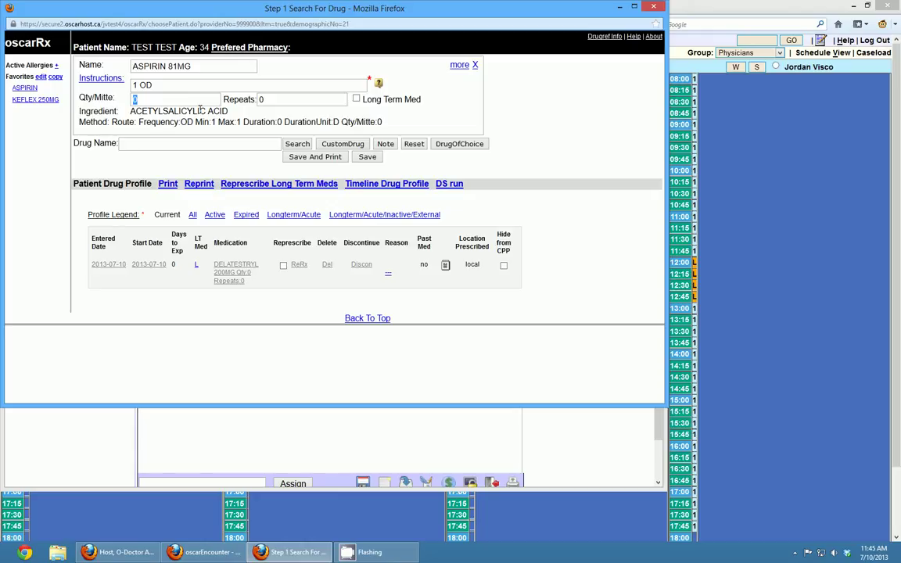
pyautogui.write('60')
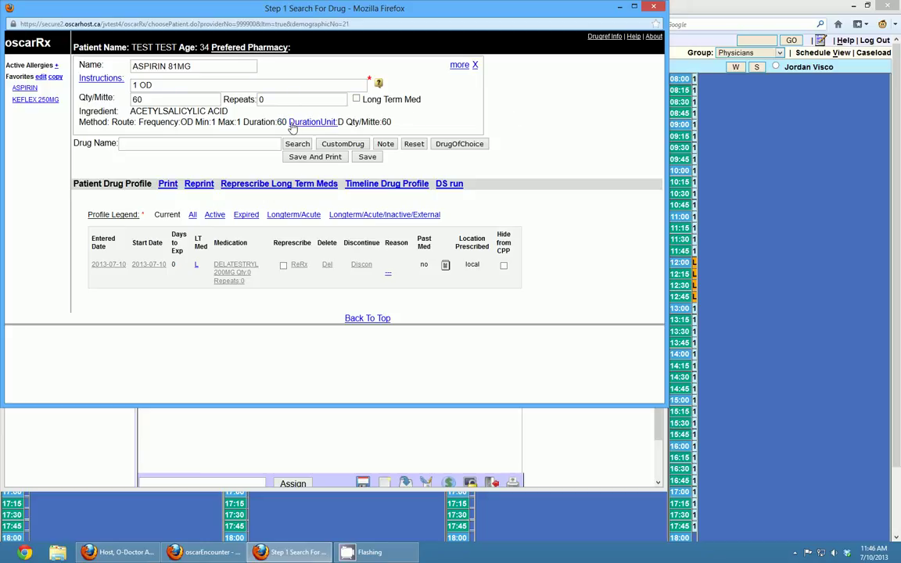
# - Replace the ASPIRIN 81MG instructions with "take one pill orally daily"
pyautogui.moveTo(161, 85); pyautogui.dragTo(124, 87)
pyautogui.write('take one pill orally daily')
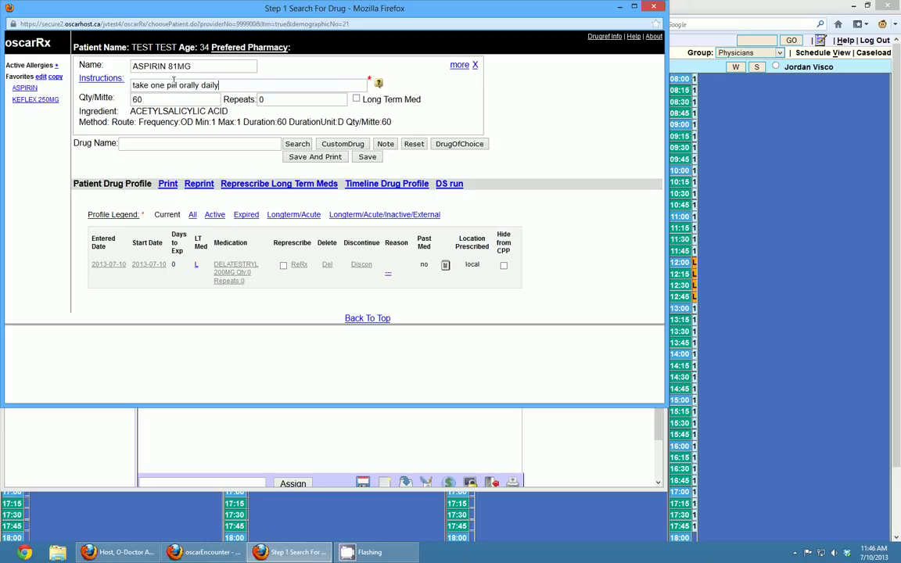
pyautogui.click(518, 112)
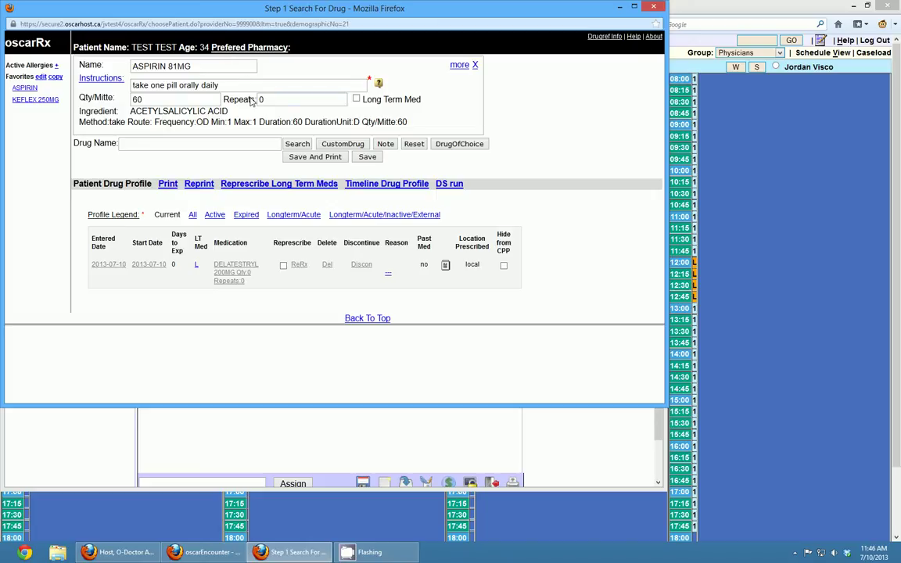
# - Replace the ASPIRIN 81MG instructions with the nonsense text "alskdjflkasdjfalsdf" to test how it is interpreted
pyautogui.click(219, 84)
pyautogui.moveTo(227, 83); pyautogui.dragTo(133, 86)
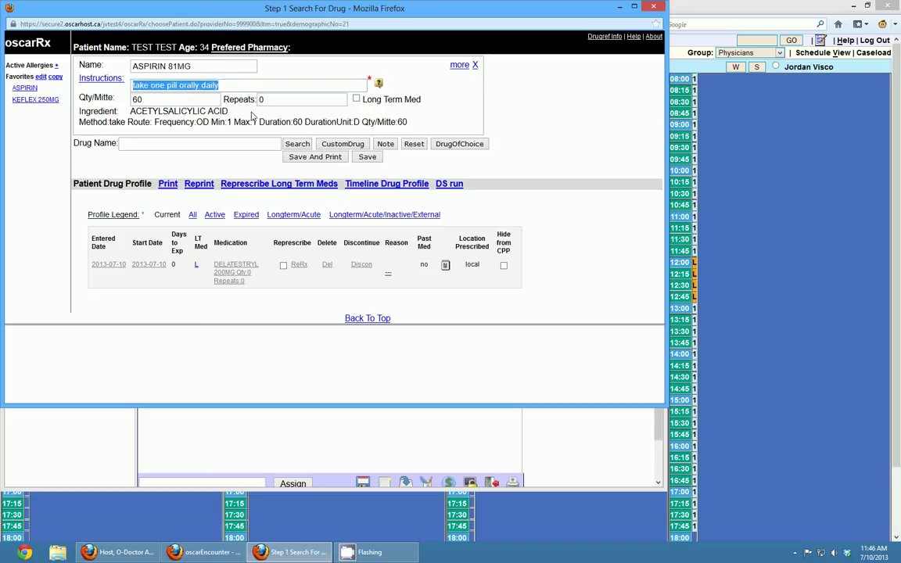
pyautogui.write('alskdjflkasdjfalsdf')
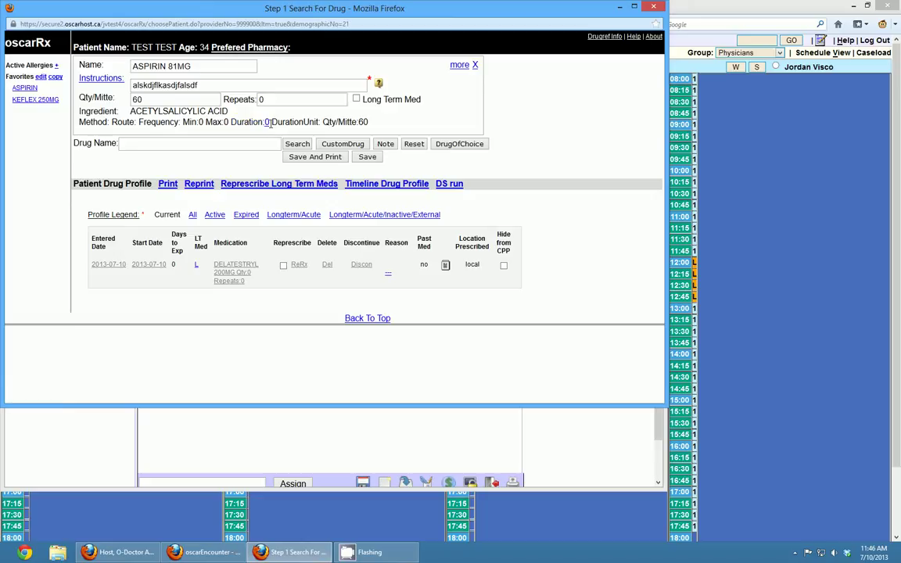
# - Clear the ASPIRIN 81MG instructions and open the Instructions Field Reference
pyautogui.click(183, 84)
pyautogui.hotkey('ctrl', 'a')
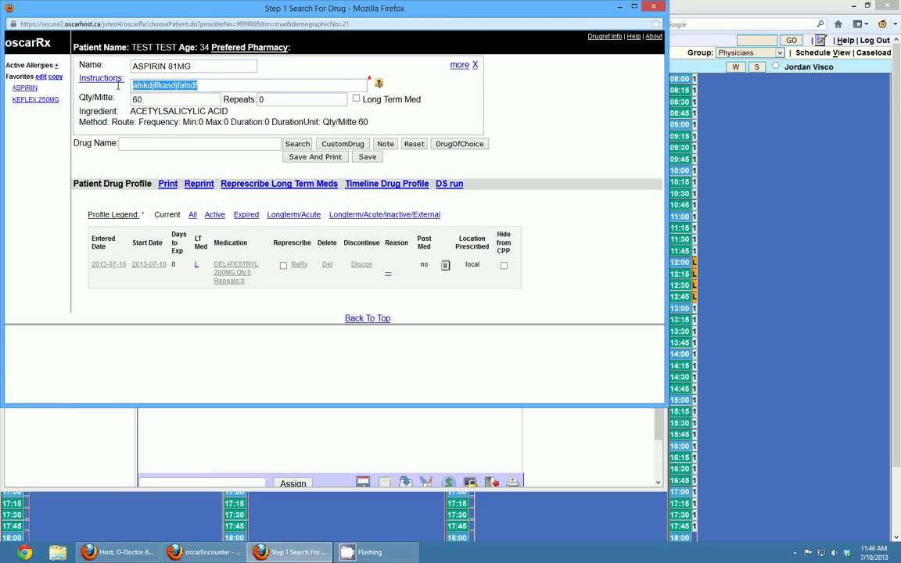
pyautogui.press('BackSpace')
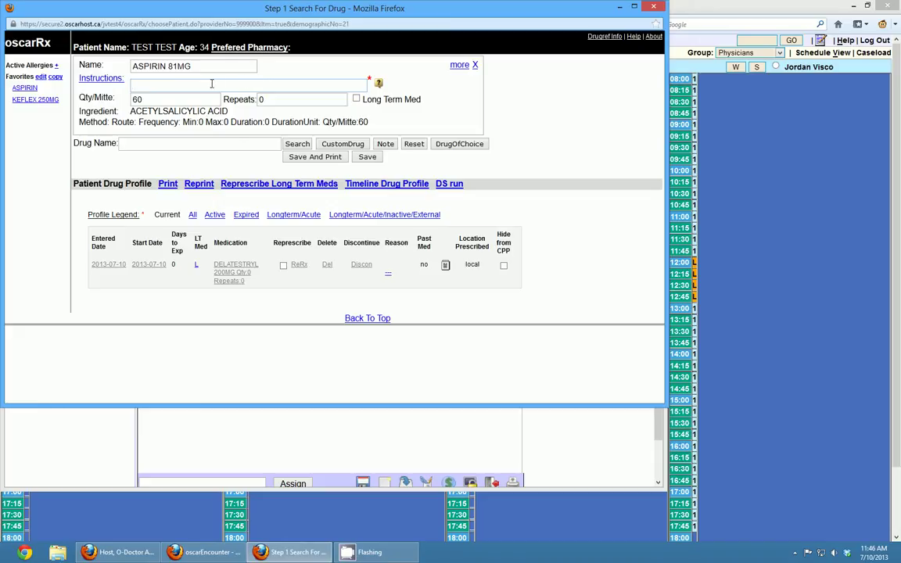
pyautogui.click(379, 84)
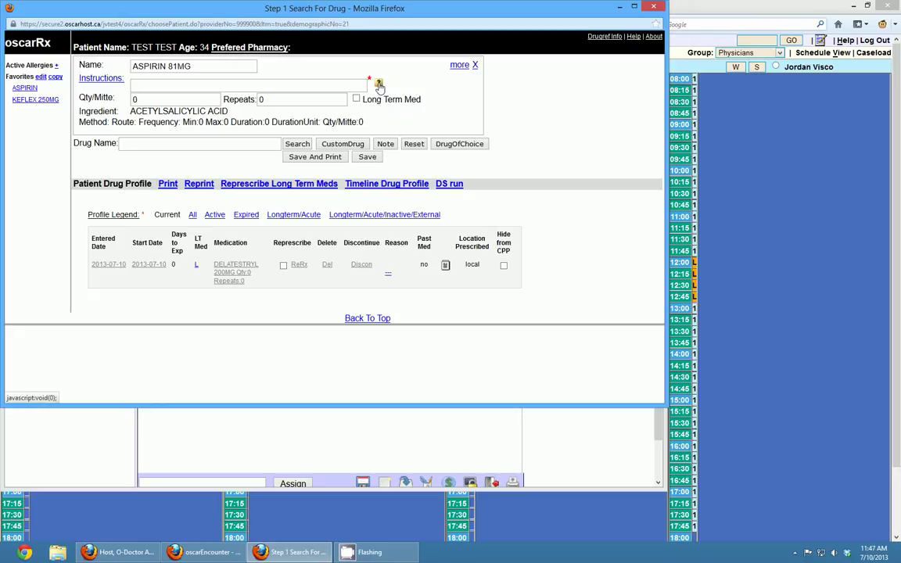
pyautogui.click(378, 84)
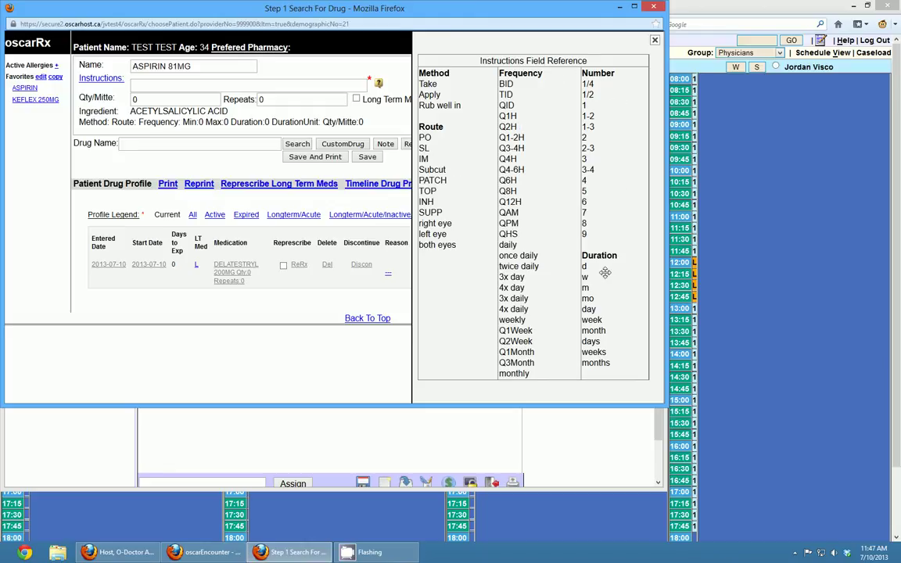
# - Enter "Take 2 daily" as the ASPIRIN 81MG instructions and dismiss the Instructions Field Reference
pyautogui.click(244, 84)
pyautogui.write('1OD')
pyautogui.press('BackSpace')
pyautogui.press('BackSpace')
pyautogui.write('Take 2 d')
pyautogui.click(378, 83)
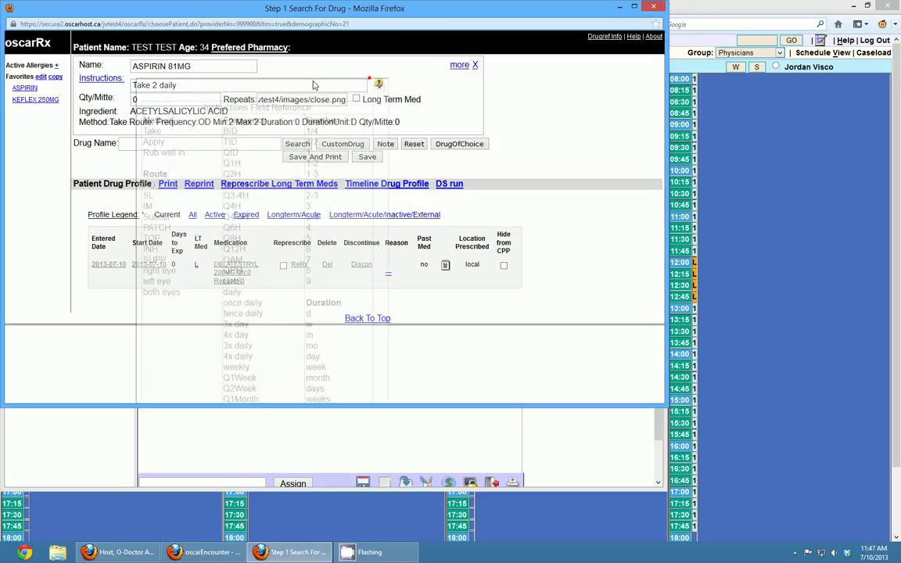
# - Set the ASPIRIN 81MG Qty/Mitte to 60 and clear the stray text from Repeats
pyautogui.doubleClick(134, 99)
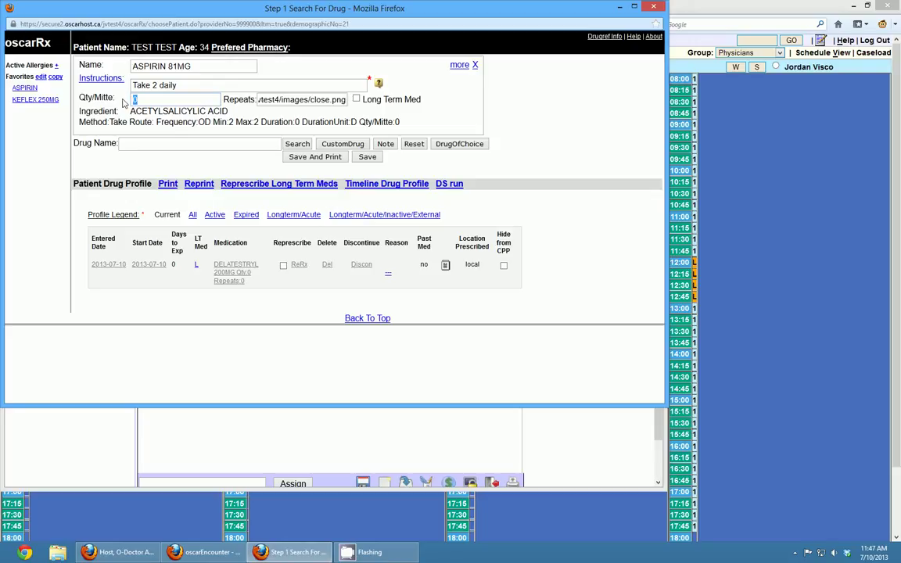
pyautogui.write('60')
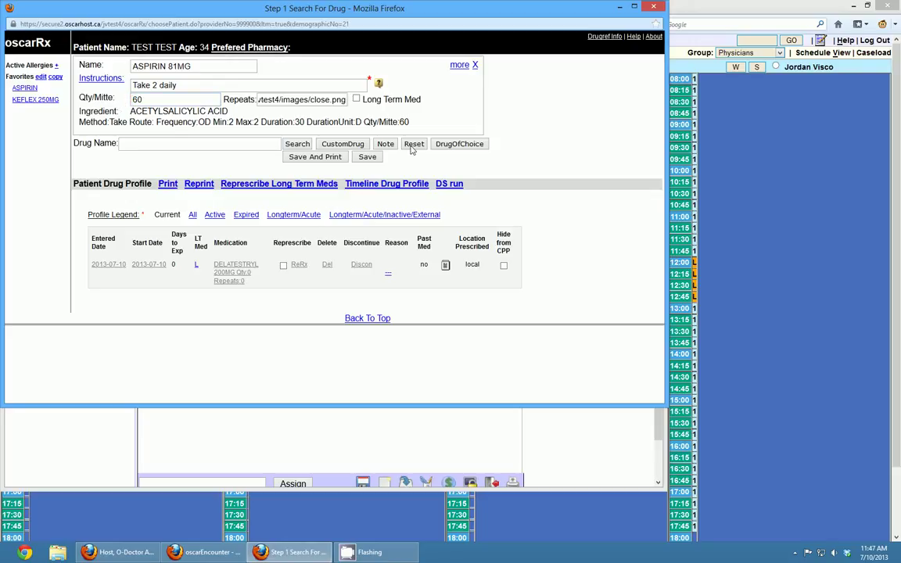
pyautogui.tripleClick(300, 99)
pyautogui.press('BackSpace')
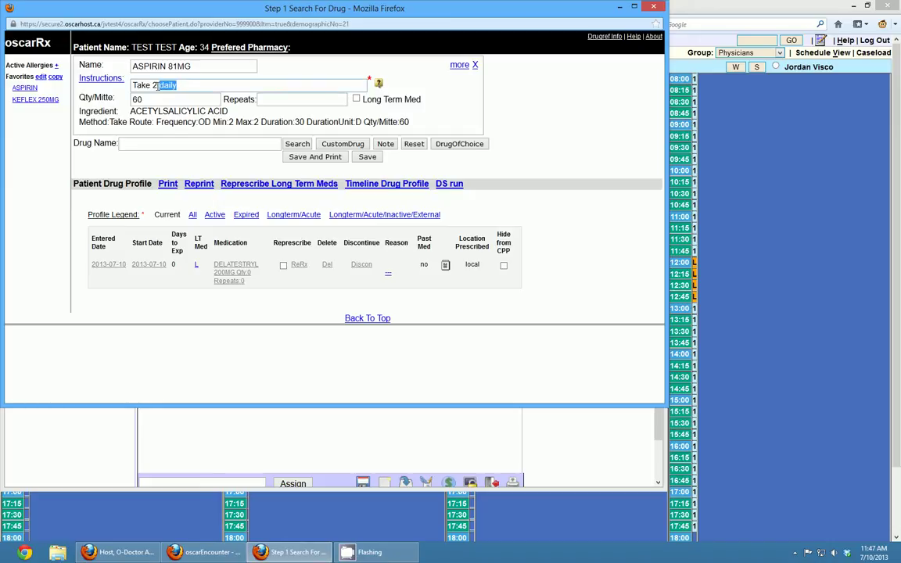
# - Try "Take 1 twice daily" as the ASPIRIN 81MG instructions and replace it with "Apply 1 3x daily"
pyautogui.write('1')
pyautogui.write(' twice daily')
pyautogui.hotkey('ctrl', 'a')
pyautogui.press('BackSpace')
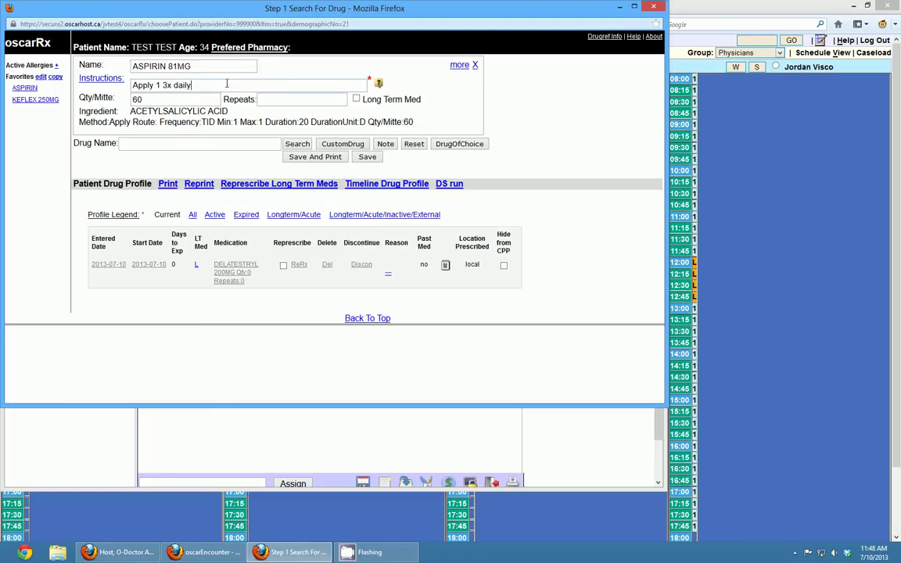
pyautogui.moveTo(220, 86); pyautogui.dragTo(122, 86)
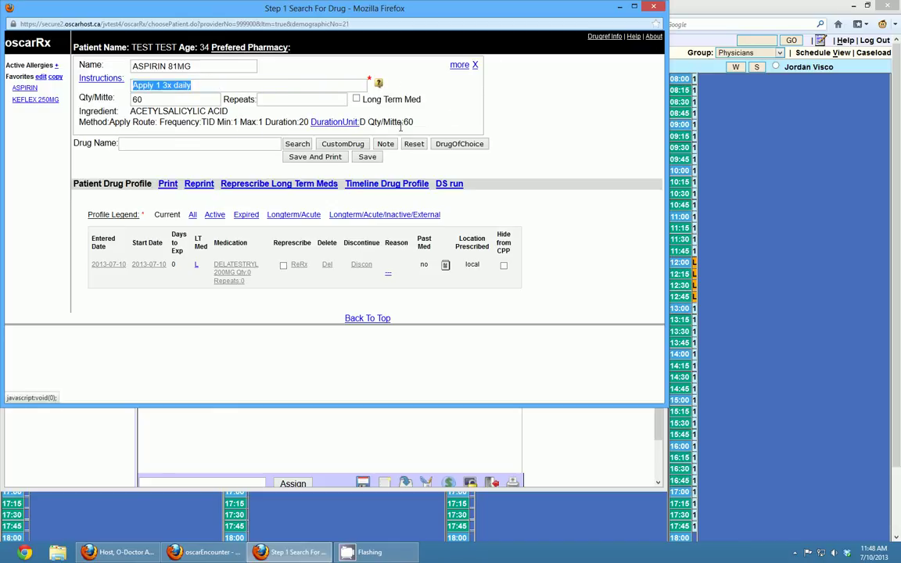
pyautogui.click(505, 133)
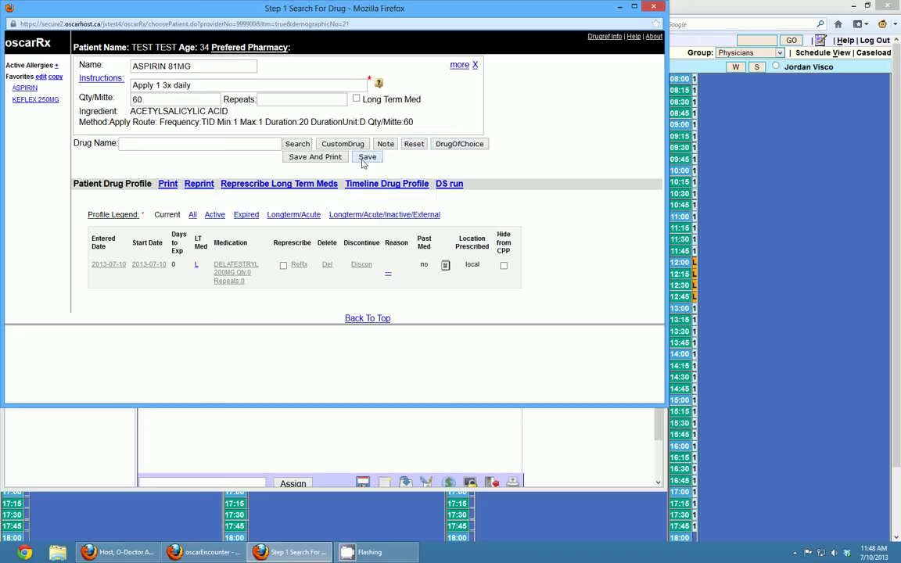
# - Save the ASPIRIN 81MG prescription for printing, maximize the window and review the drug details in the preview
pyautogui.click(320, 157)
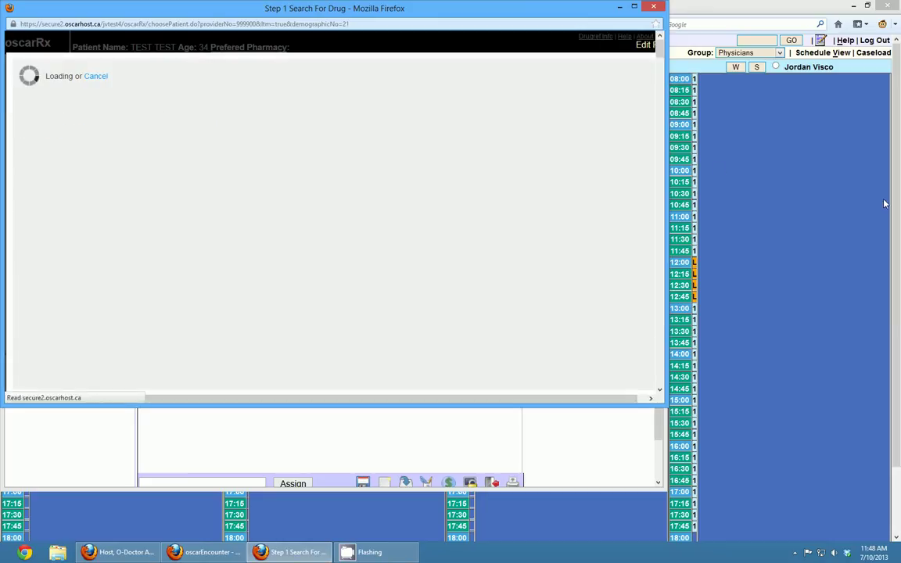
pyautogui.click(634, 7)
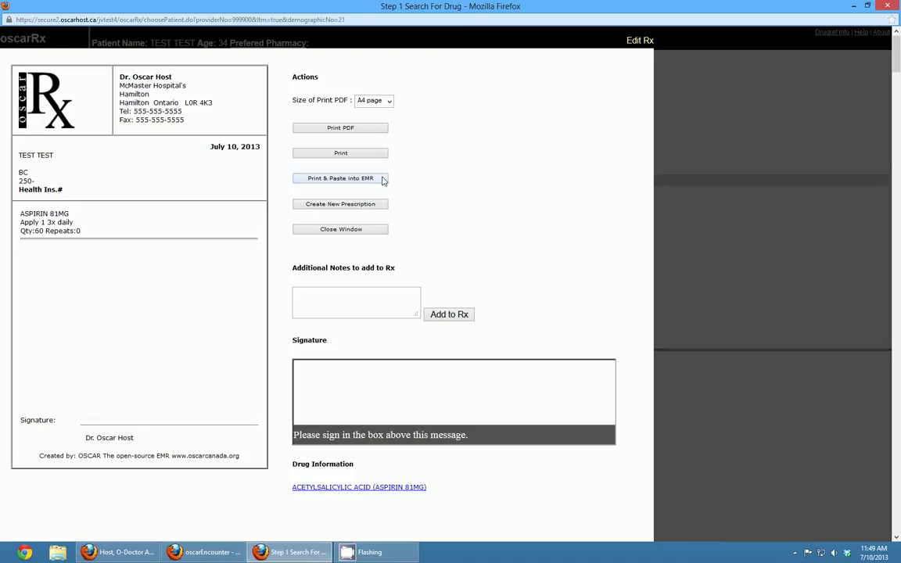
pyautogui.scroll(-1, 197, 185)
pyautogui.scroll(1, 149, 161)
pyautogui.moveTo(21, 216)
pyautogui.mouseDown()
pyautogui.moveTo(77, 215)
pyautogui.moveTo(87, 233)
pyautogui.mouseUp()
pyautogui.click(88, 227)
# - Add the additional note "jalsdfjalskdjf" to the prescription and save a hand-drawn signature on it
pyautogui.write('jalsdfjalskdjf')
pyautogui.click(428, 312)
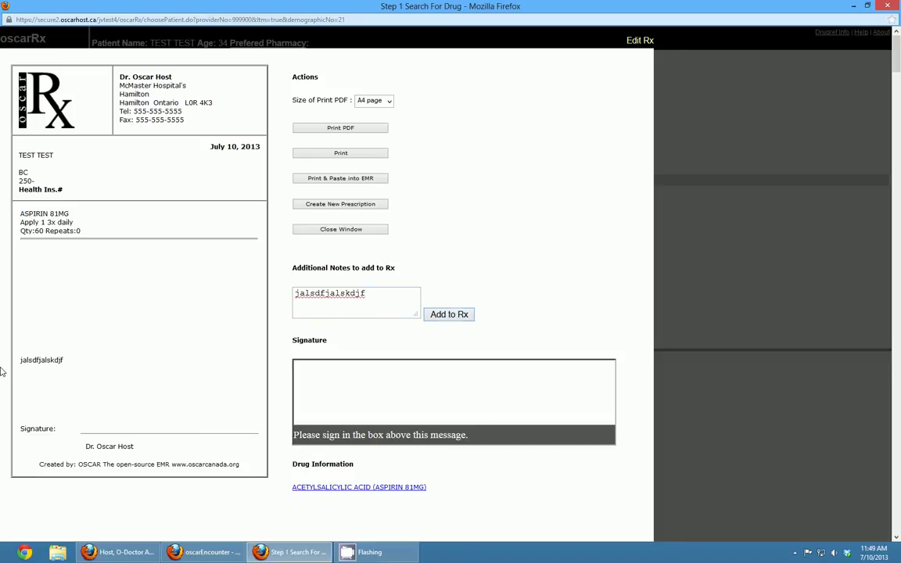
pyautogui.moveTo(20, 360); pyautogui.dragTo(72, 366)
pyautogui.click(78, 361)
pyautogui.moveTo(306, 403)
pyautogui.mouseDown()
pyautogui.moveTo(348, 374)
pyautogui.moveTo(368, 391)
pyautogui.moveTo(448, 373)
pyautogui.mouseUp()
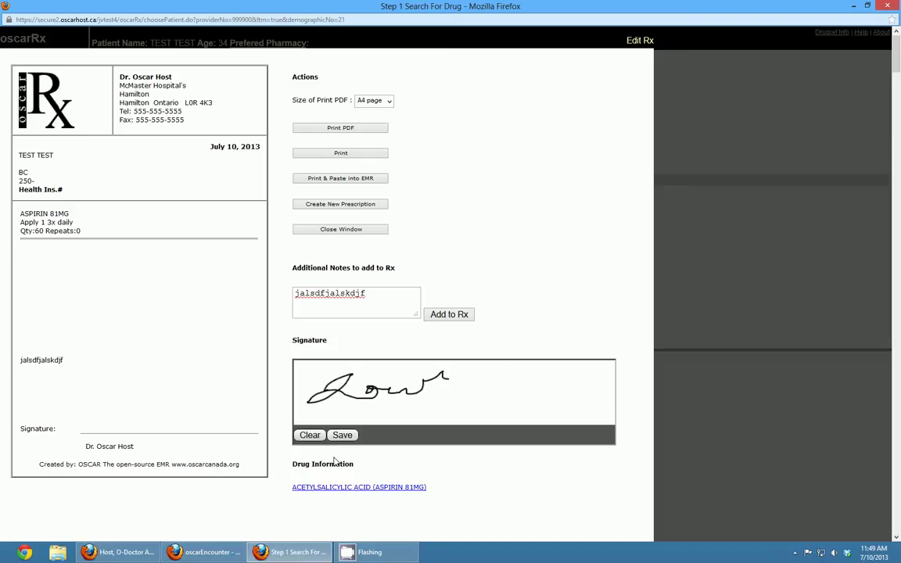
pyautogui.click(343, 436)
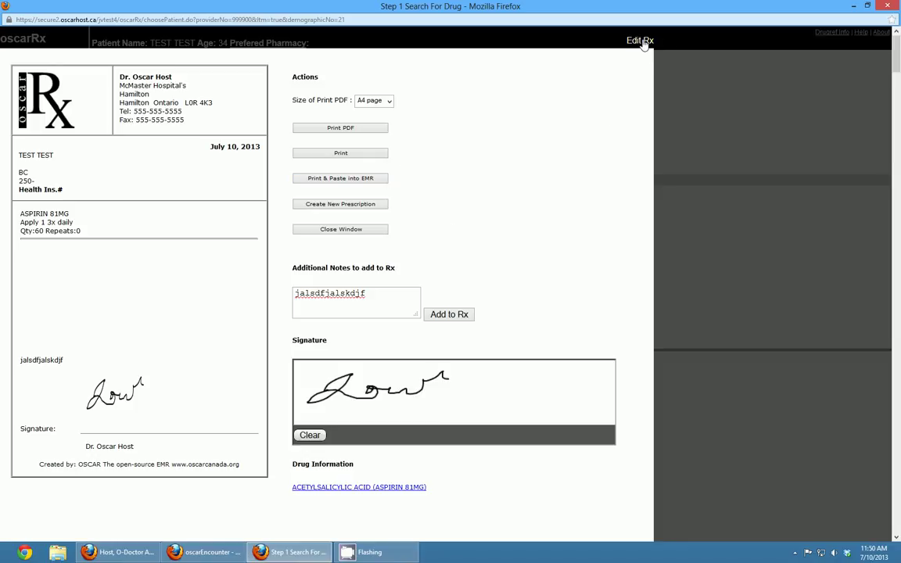
# - Try printing the signed prescription through the Bullzip PDF Printer and cancel the file creation
pyautogui.click(342, 155)
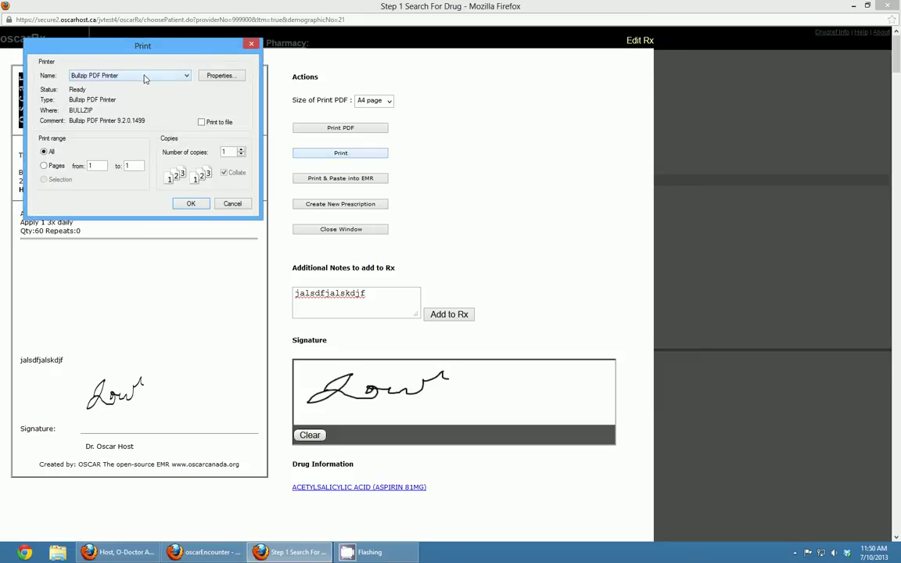
pyautogui.click(191, 204)
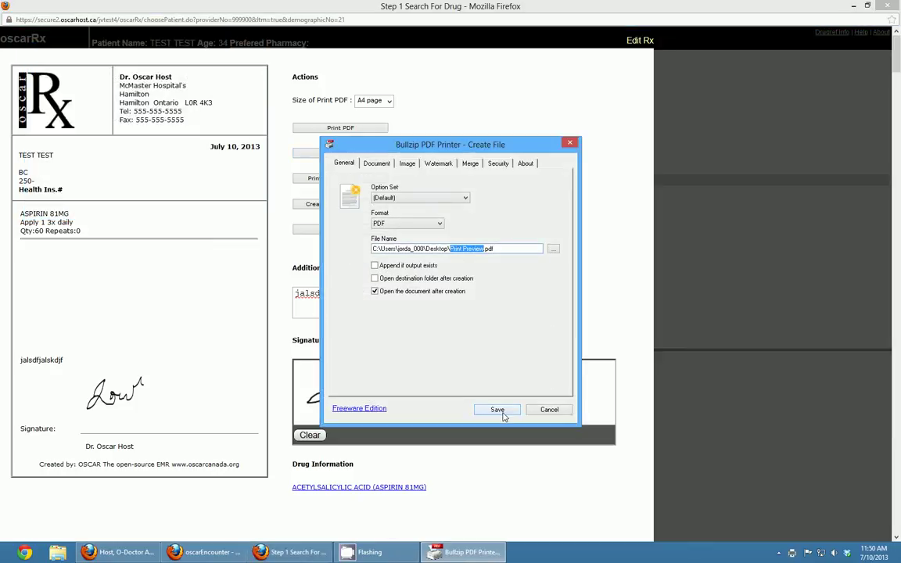
pyautogui.click(549, 410)
# - Close the prescription preview and reopen the patient's prescription module from Medications in the encounter
pyautogui.click(356, 229)
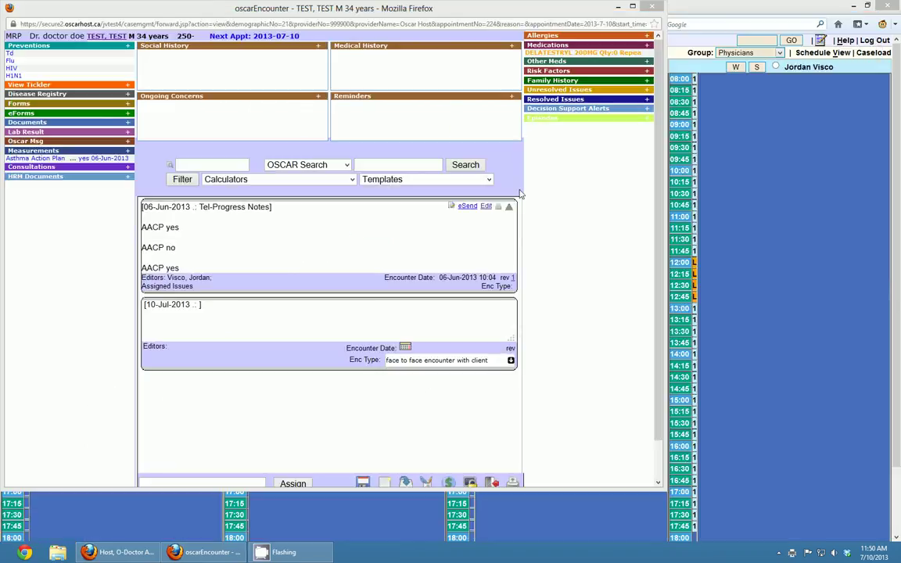
pyautogui.click(648, 47)
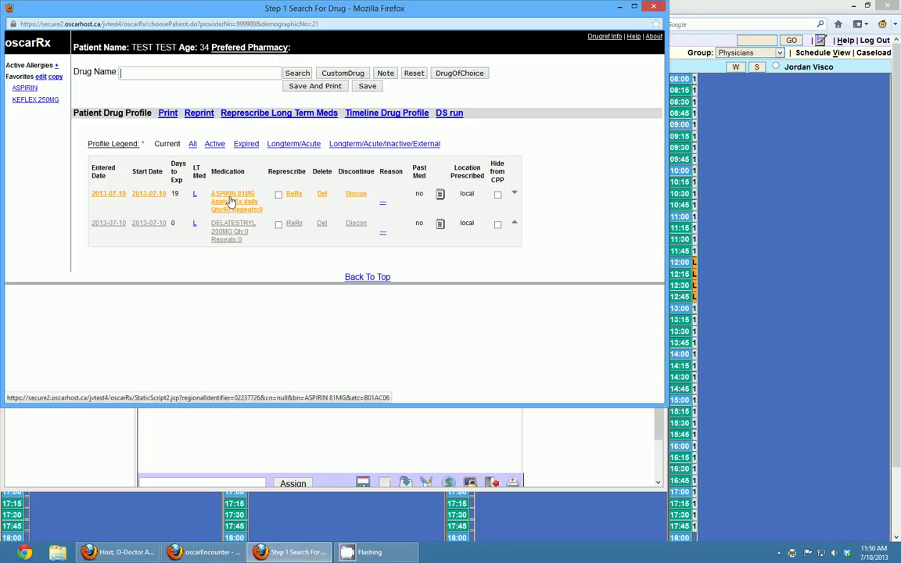
pyautogui.click(296, 196)
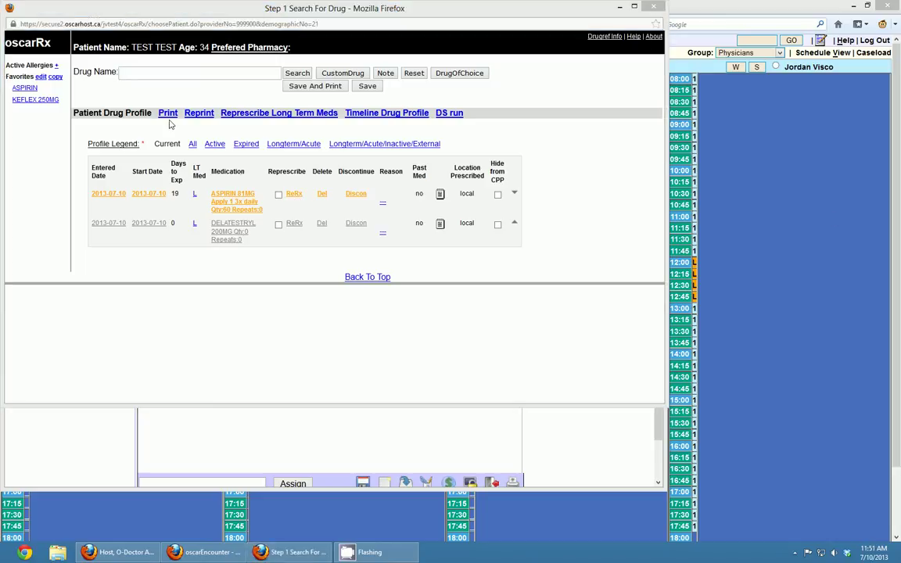
# - Search the drug names for "aspirin" and add ASPIRIN 81MG as a new prescription entry
pyautogui.click(155, 76)
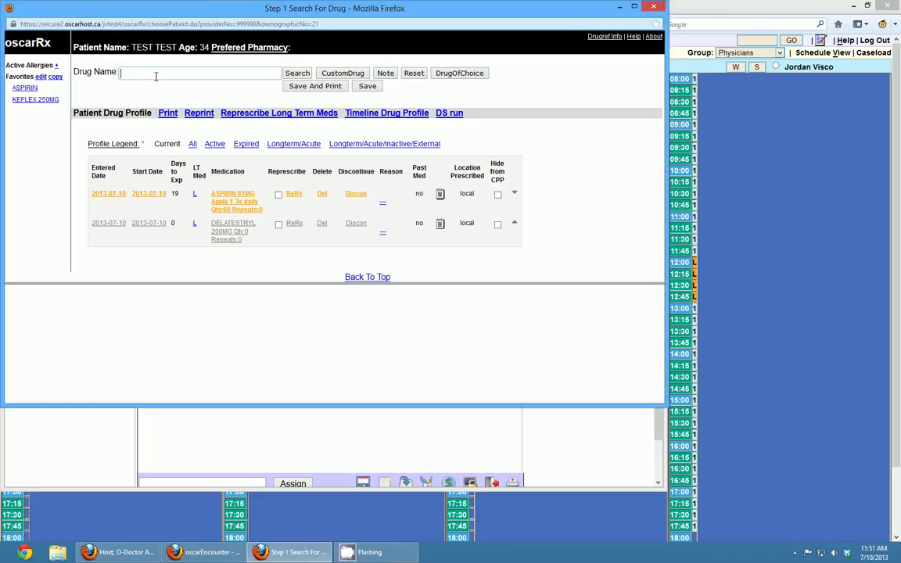
pyautogui.press('BackSpace')
pyautogui.write('aspi')
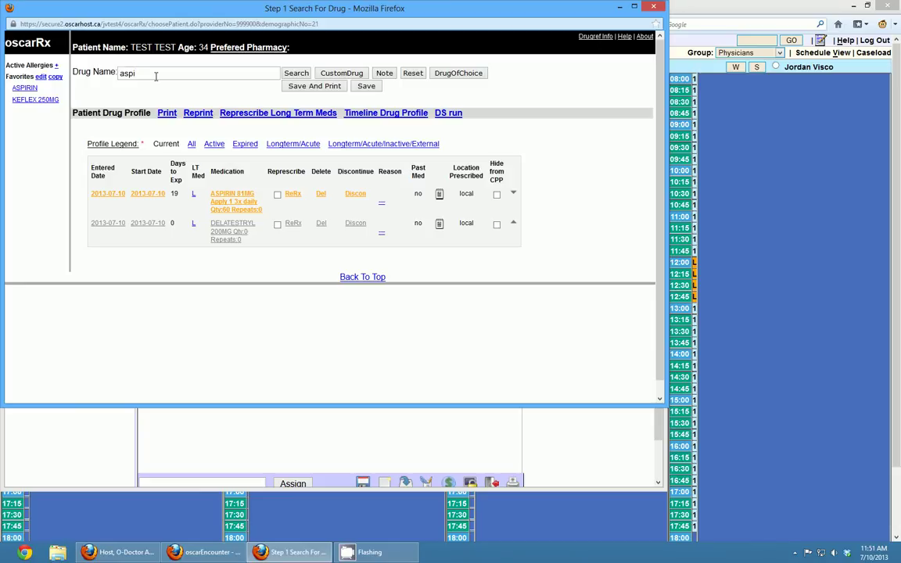
pyautogui.write('rii')
pyautogui.press('BackSpace')
pyautogui.write('n')
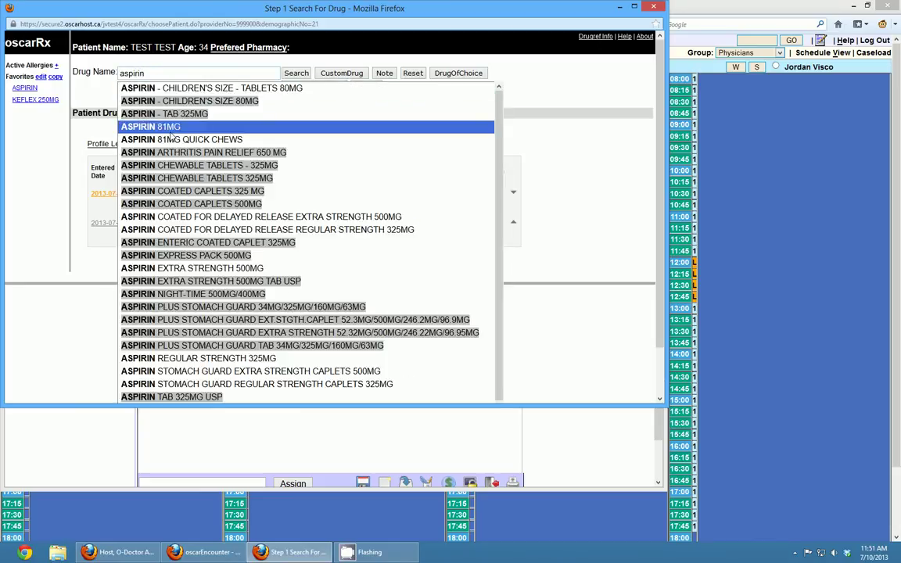
pyautogui.click(168, 127)
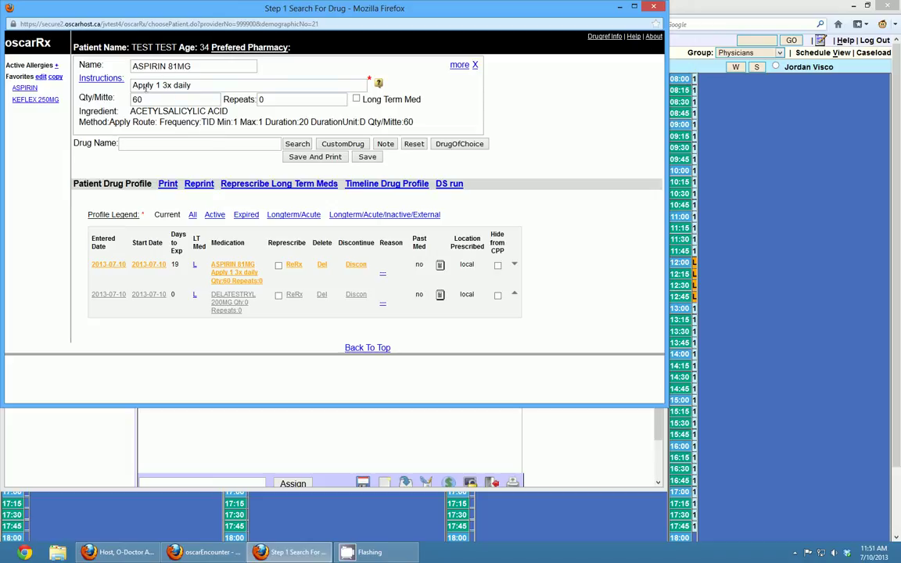
# - Open the ASPIRIN 81MG Rx Examples and apply the earlier instruction "1 OD" to the new entry
pyautogui.moveTo(144, 99); pyautogui.dragTo(135, 98)
pyautogui.click(172, 86)
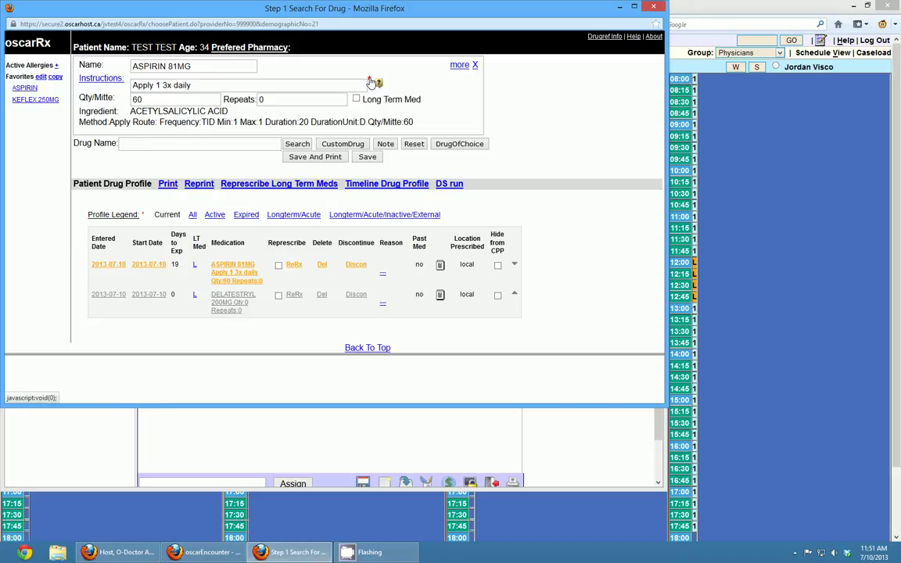
pyautogui.click(374, 82)
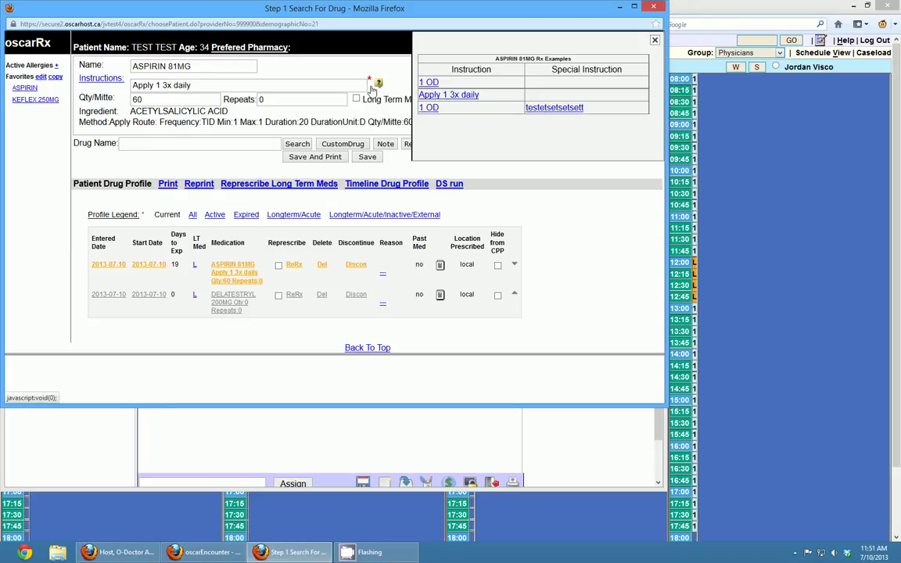
pyautogui.click(430, 83)
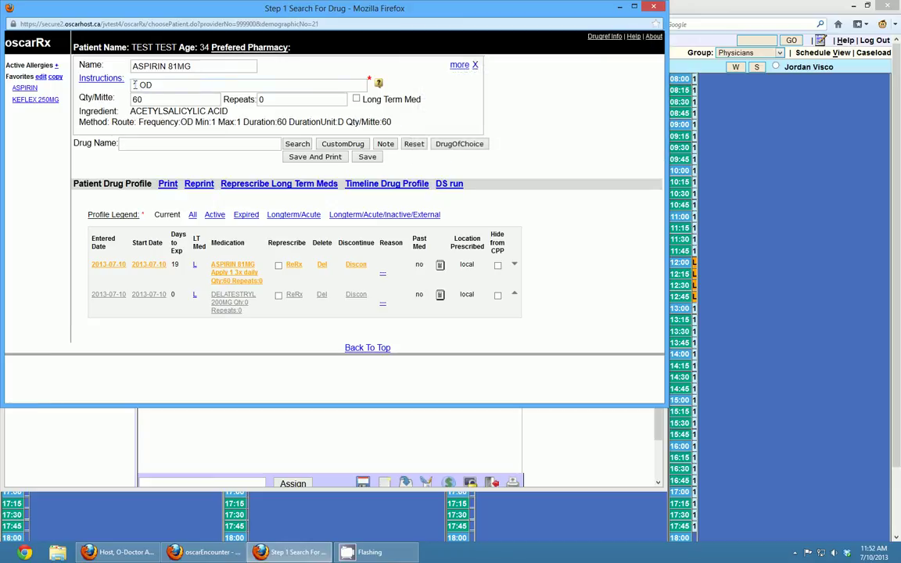
# - Show the special instruction field of the ASPIRIN 81MG entry and hide it again
pyautogui.click(113, 83)
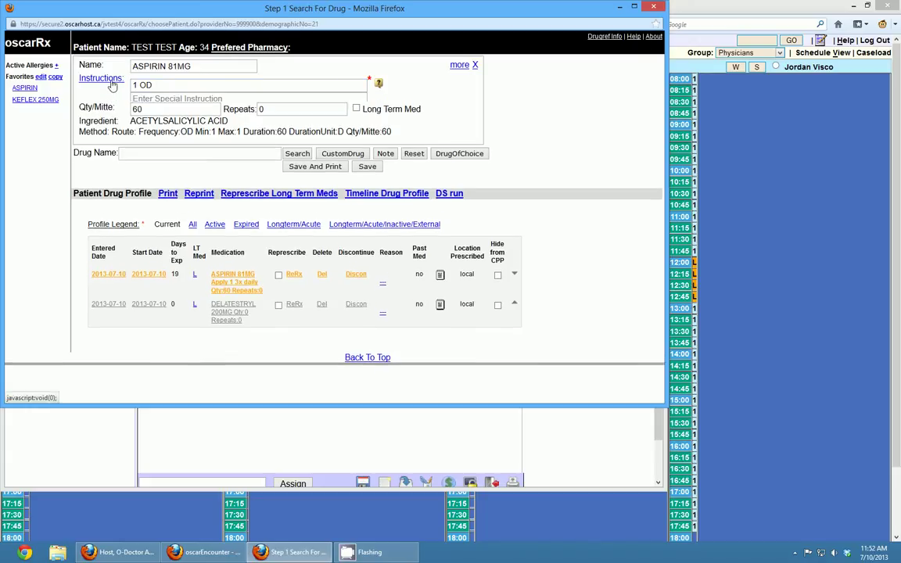
pyautogui.click(182, 99)
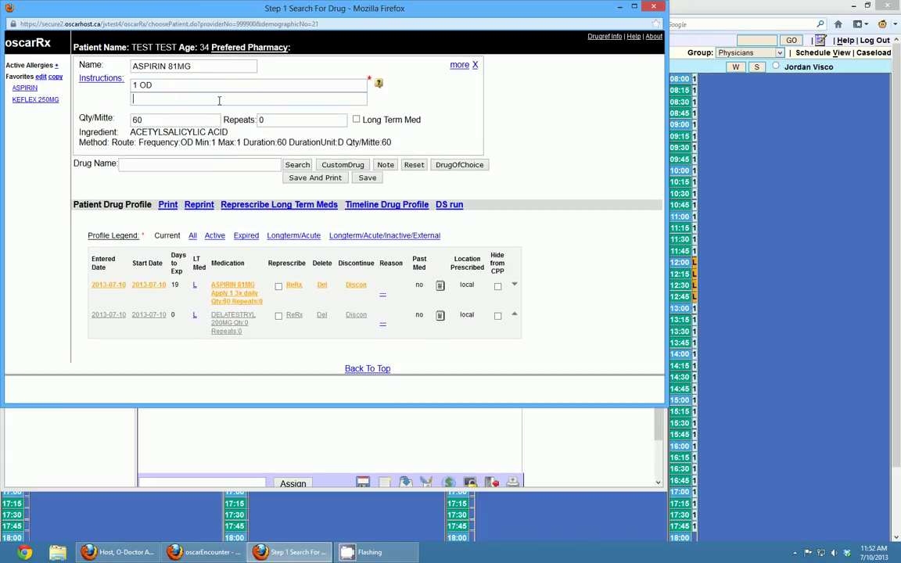
pyautogui.click(107, 85)
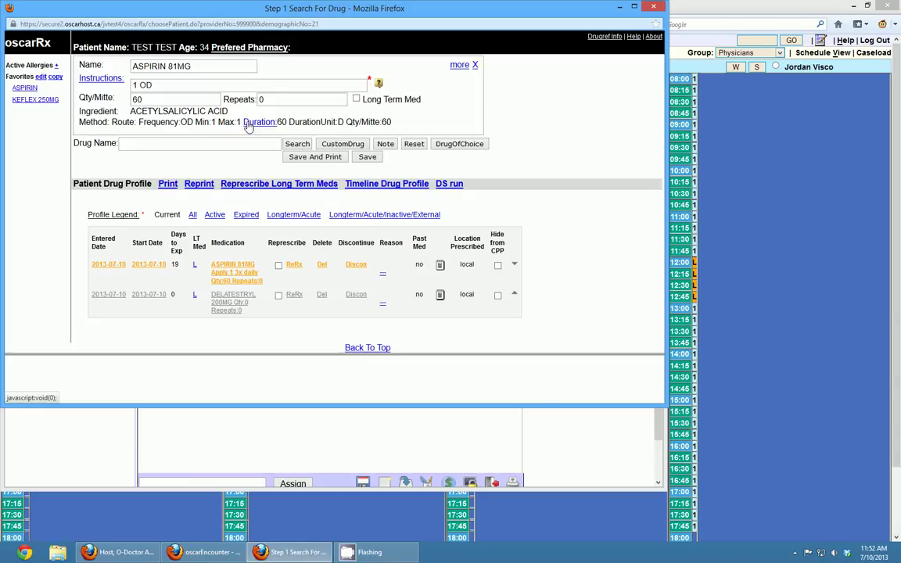
# - Set the Method of the new ASPIRIN 81MG entry to "orally" and discard the entry
pyautogui.click(161, 125)
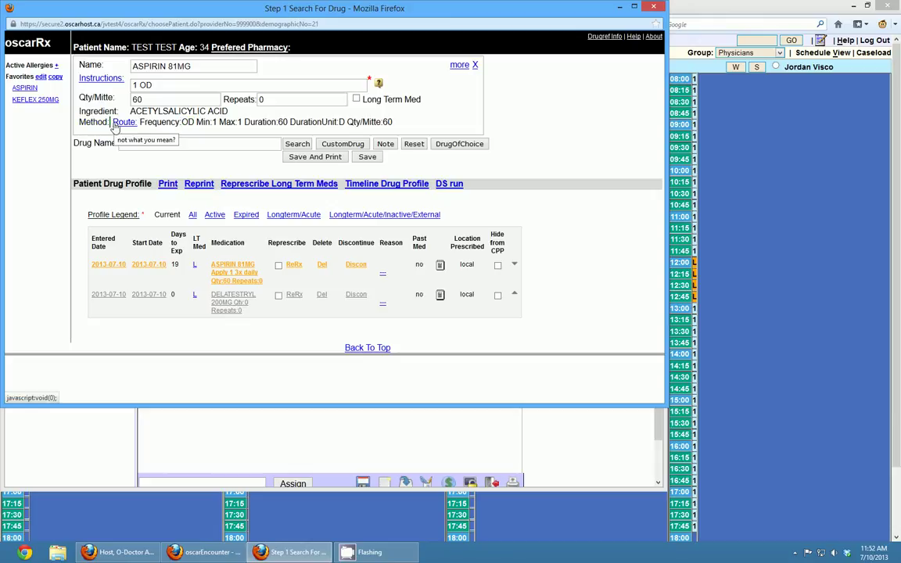
pyautogui.click(114, 125)
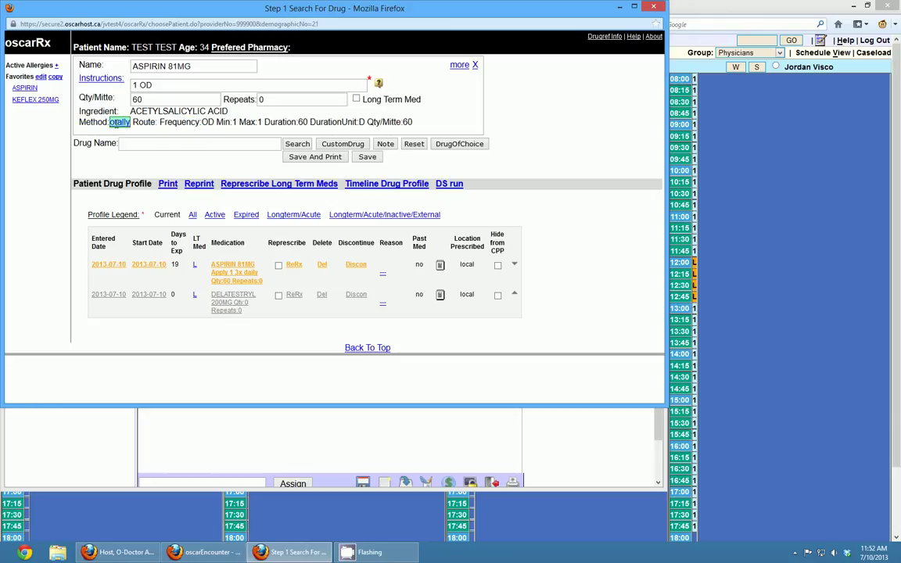
pyautogui.tripleClick(118, 122)
pyautogui.click(119, 122)
pyautogui.click(475, 65)
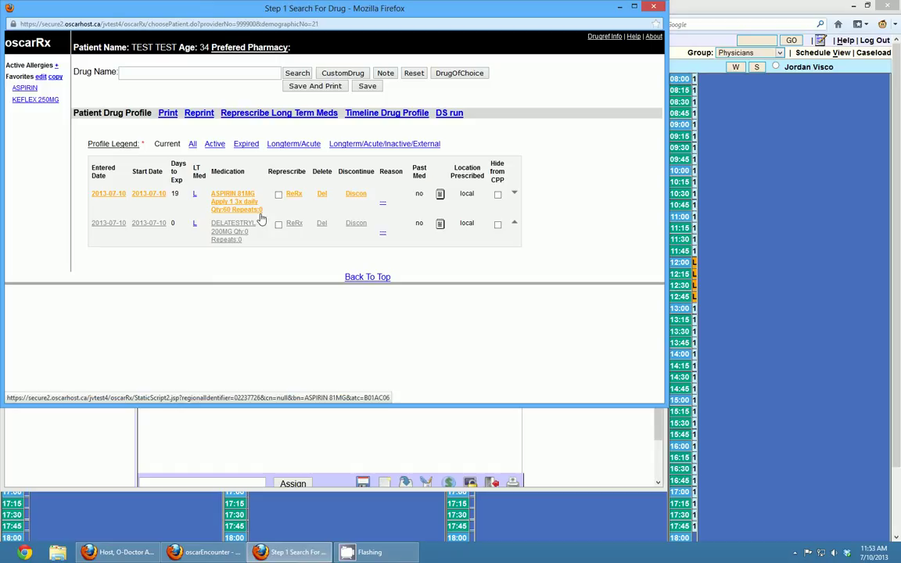
# - Open the Profile Legend of the patient drug profile to examine the colour and style meanings
pyautogui.click(113, 145)
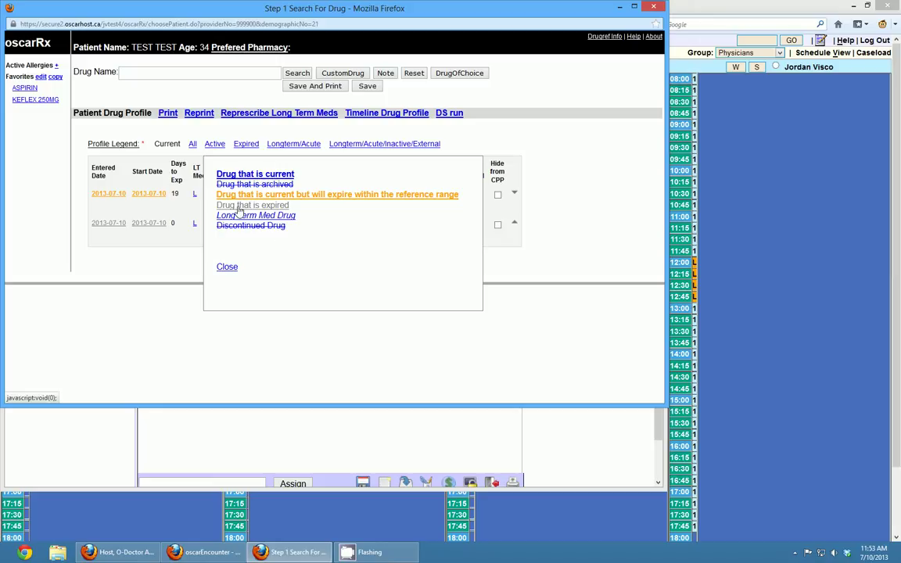
# - Close the profile legend, show all drugs in the patient drug profile and return to the current drugs
pyautogui.click(232, 267)
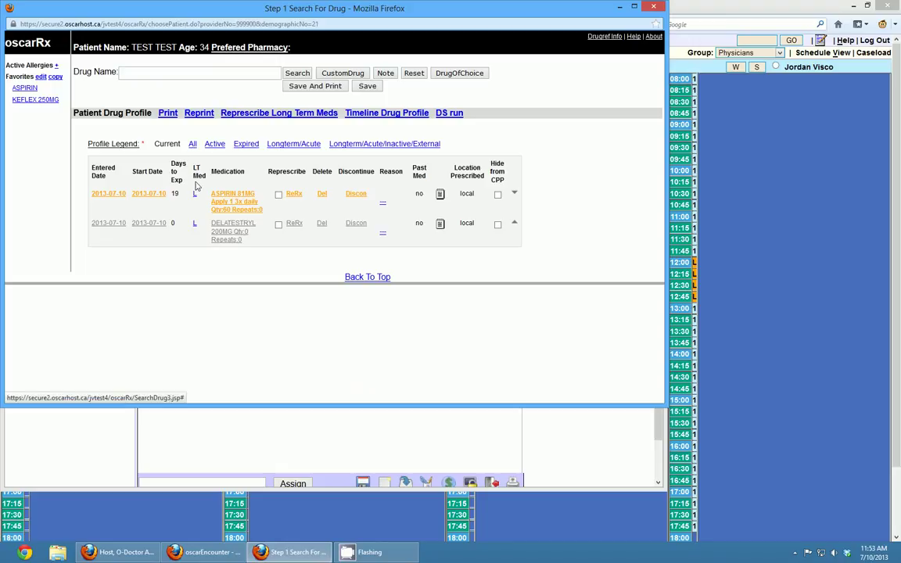
pyautogui.click(192, 147)
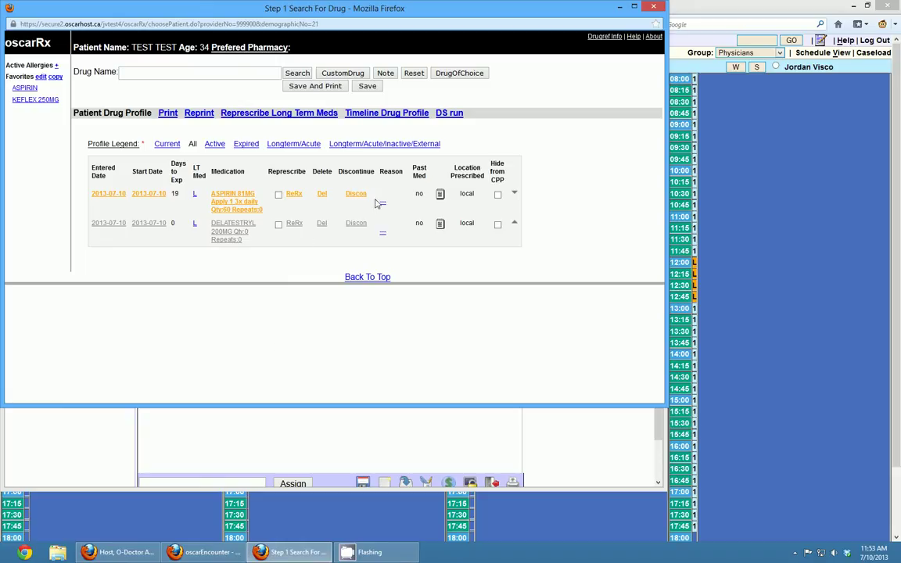
pyautogui.click(165, 144)
# - Show the reprint list and view the print history of the ASPIRIN 81MG prescription
pyautogui.click(196, 114)
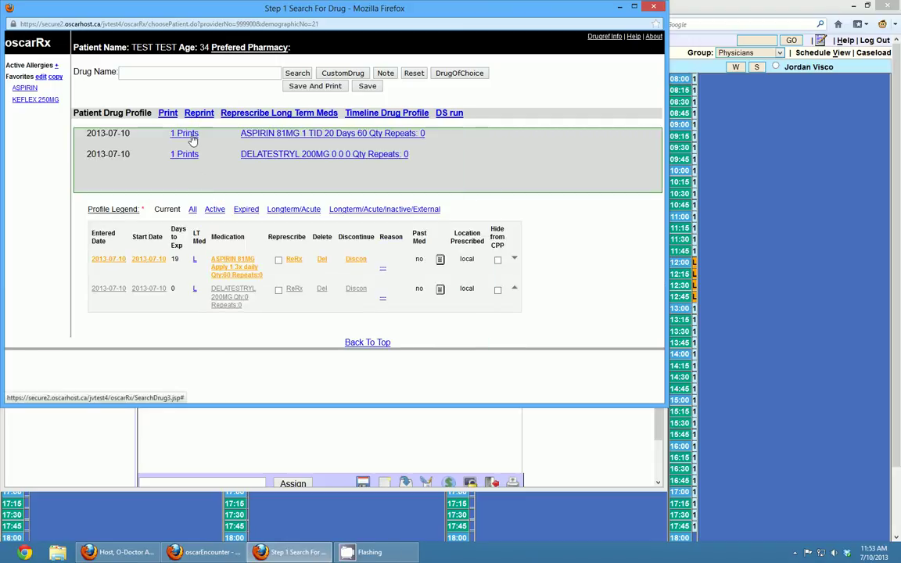
pyautogui.click(187, 134)
pyautogui.moveTo(59, 90); pyautogui.dragTo(149, 111)
pyautogui.click(180, 107)
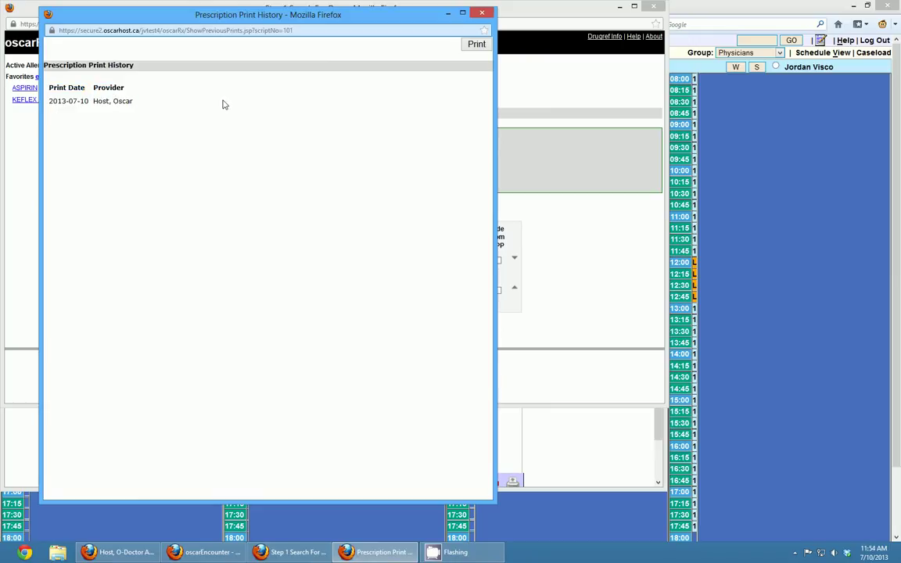
pyautogui.click(482, 12)
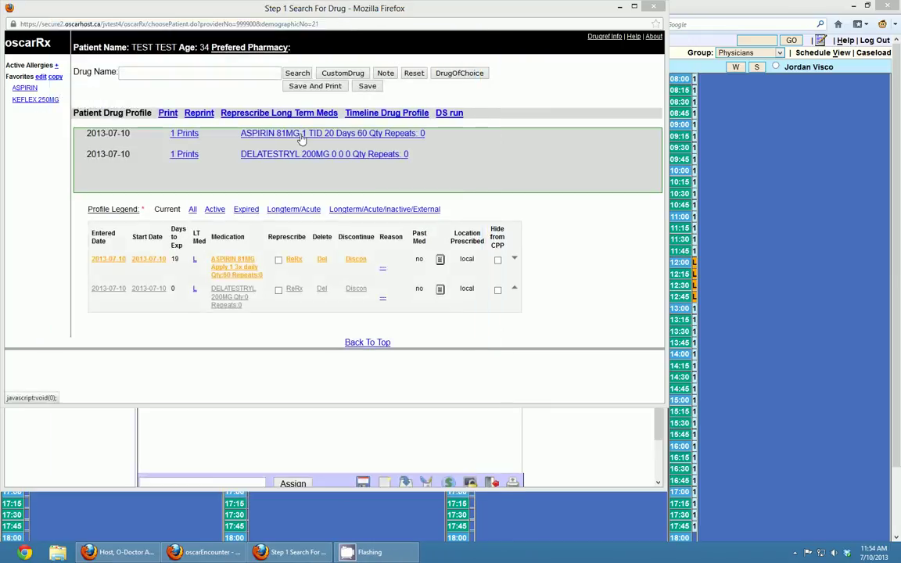
# - Preview the ASPIRIN 81MG prescription for reprinting and the printable drug profile, closing each one
pyautogui.click(302, 138)
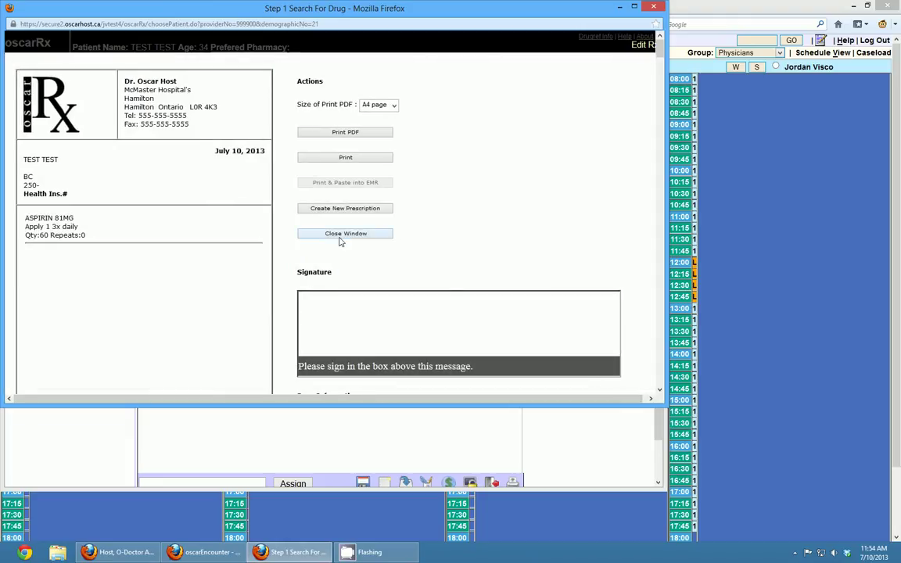
pyautogui.click(340, 238)
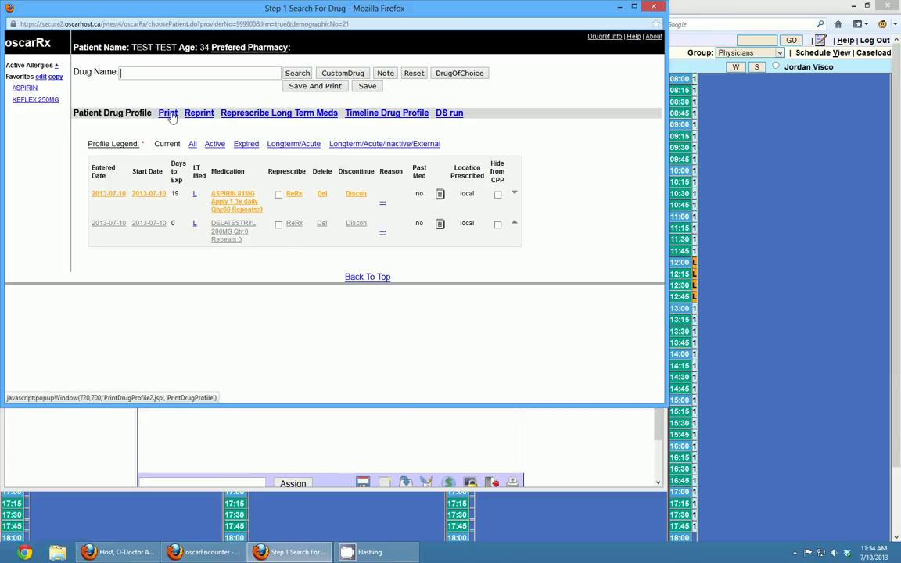
pyautogui.click(167, 114)
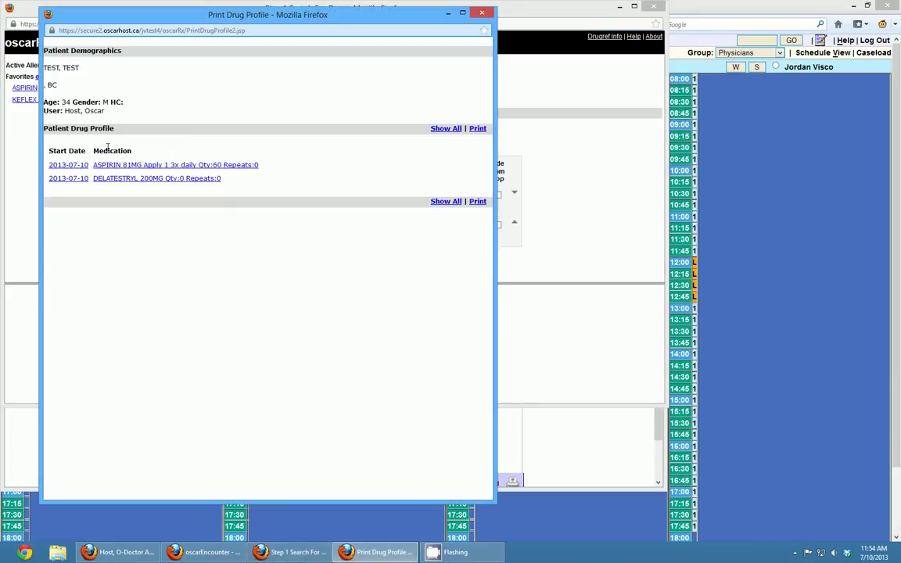
pyautogui.click(483, 14)
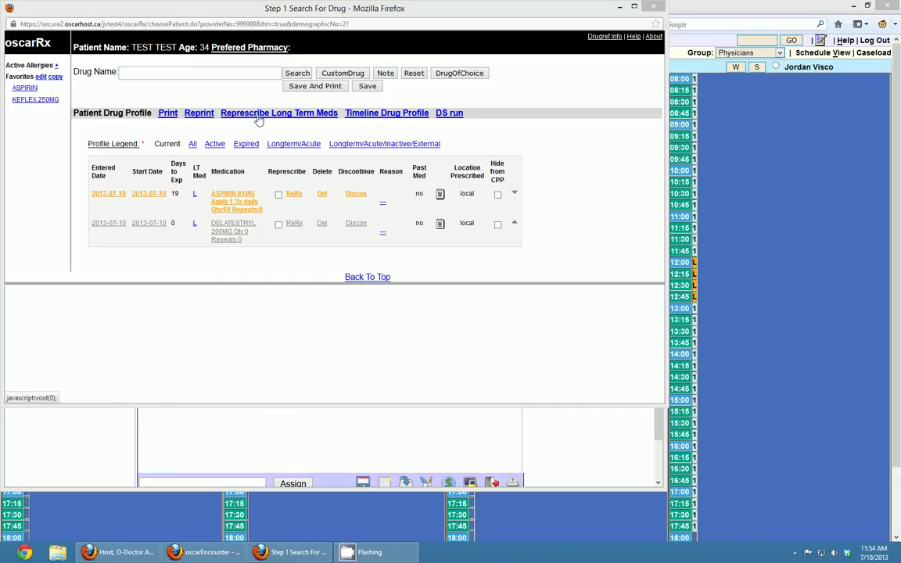
# - Search for "aspirin", add ASPIRIN 81MG as a new prescription entry and discard it
pyautogui.click(233, 75)
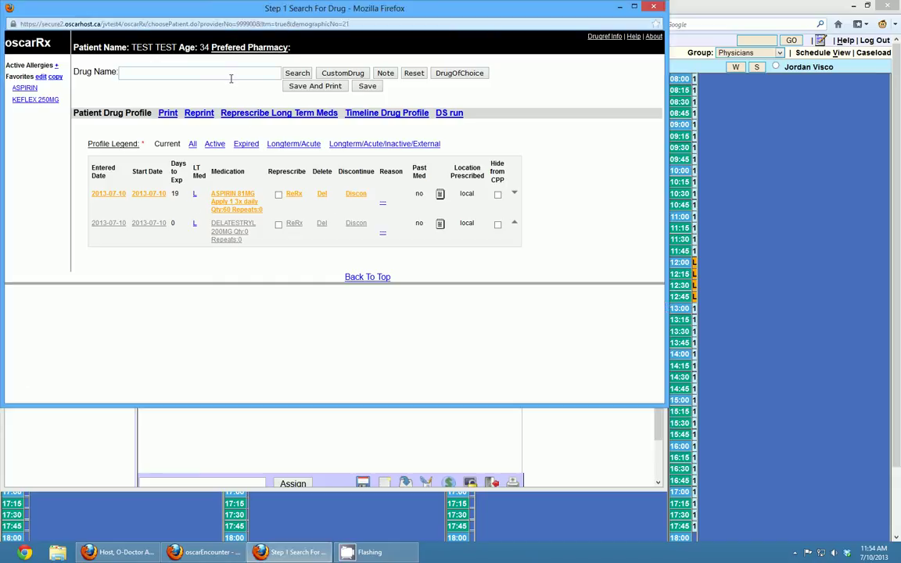
pyautogui.write('aspir')
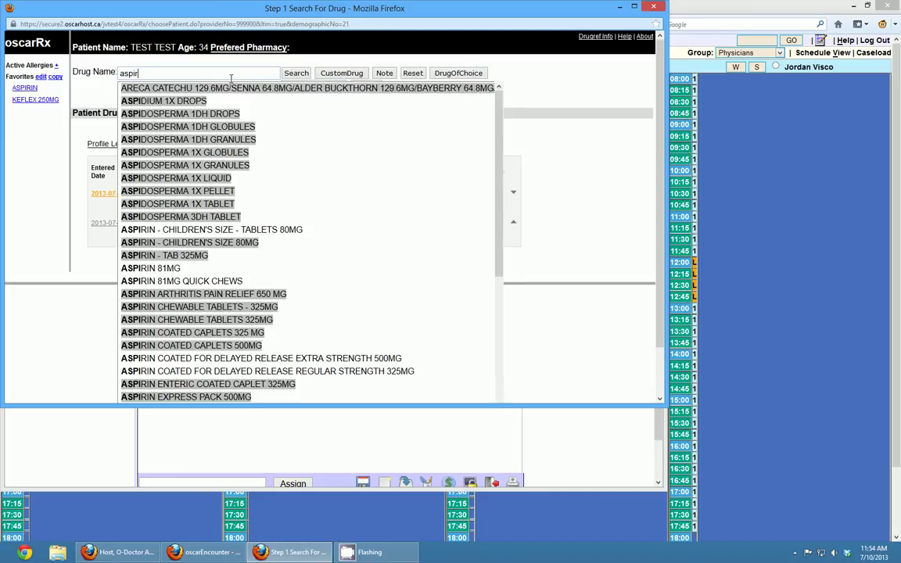
pyautogui.write('in')
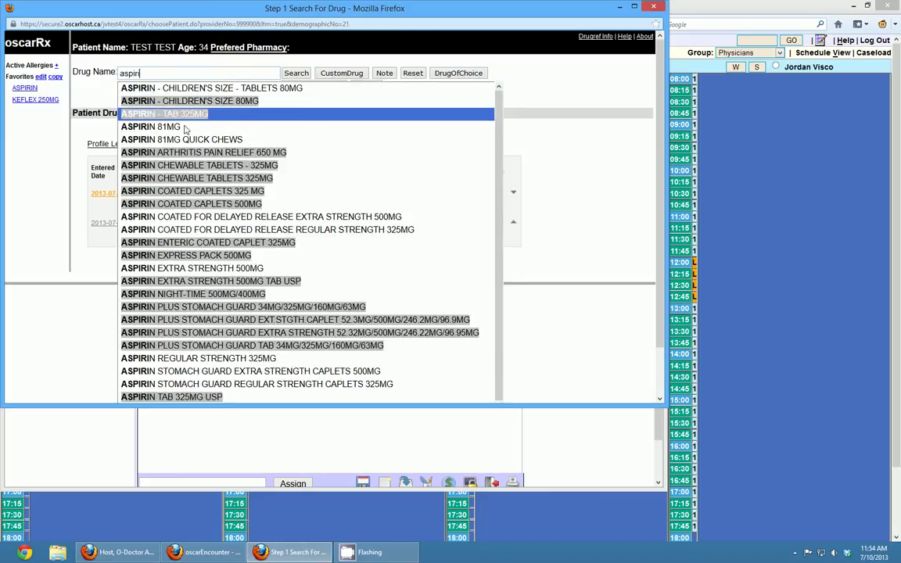
pyautogui.click(182, 127)
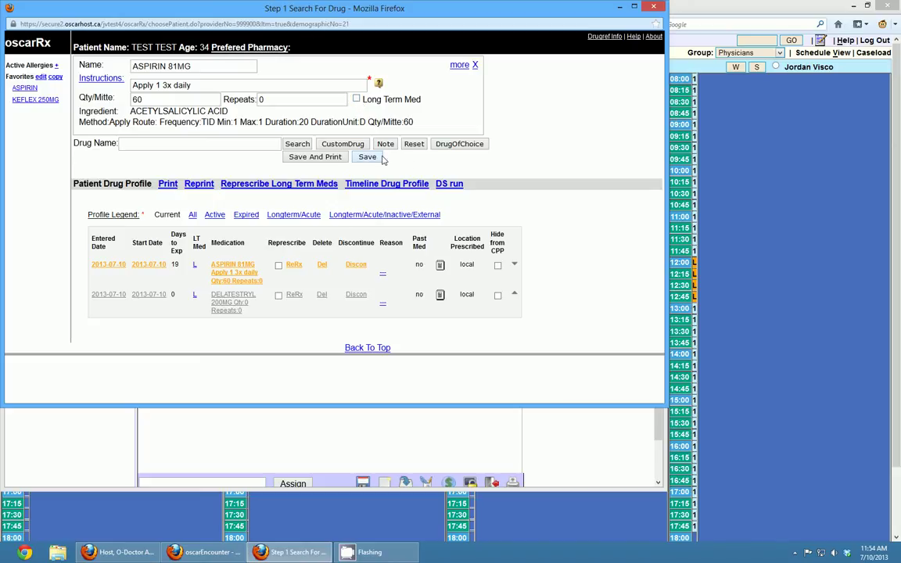
pyautogui.click(475, 66)
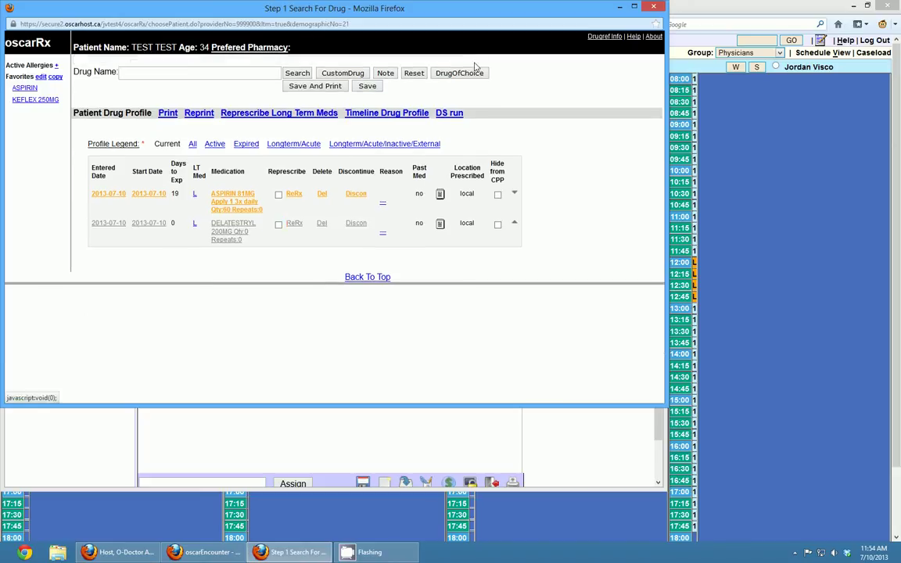
# - Change ASPIRIN 81MG in the patient drug profile to a long-term medication
pyautogui.click(195, 195)
pyautogui.moveTo(286, 154); pyautogui.dragTo(383, 151)
pyautogui.click(372, 158)
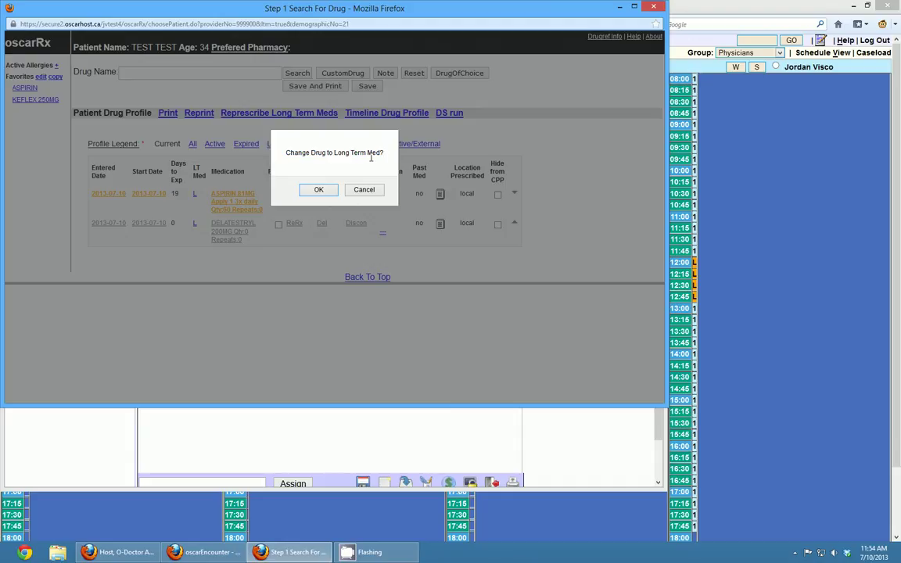
pyautogui.click(320, 190)
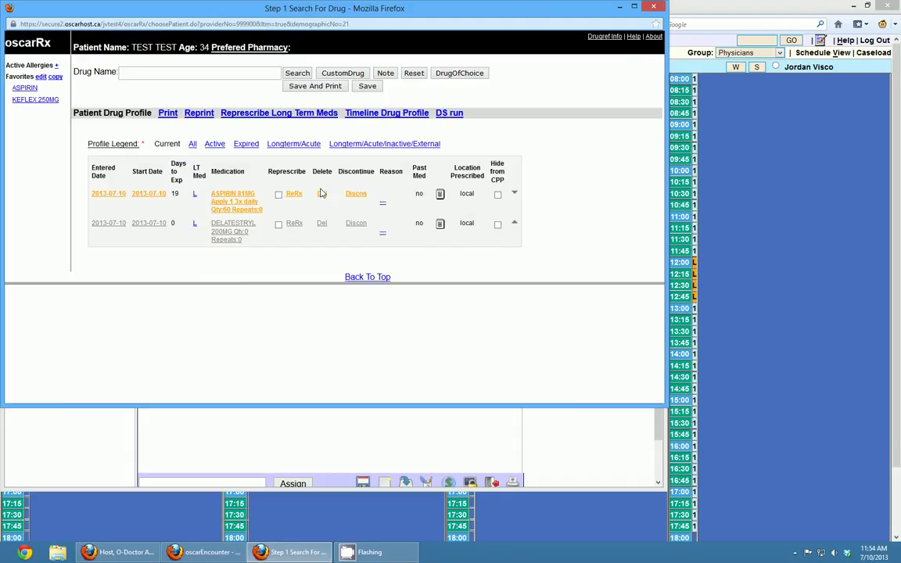
pyautogui.click(196, 195)
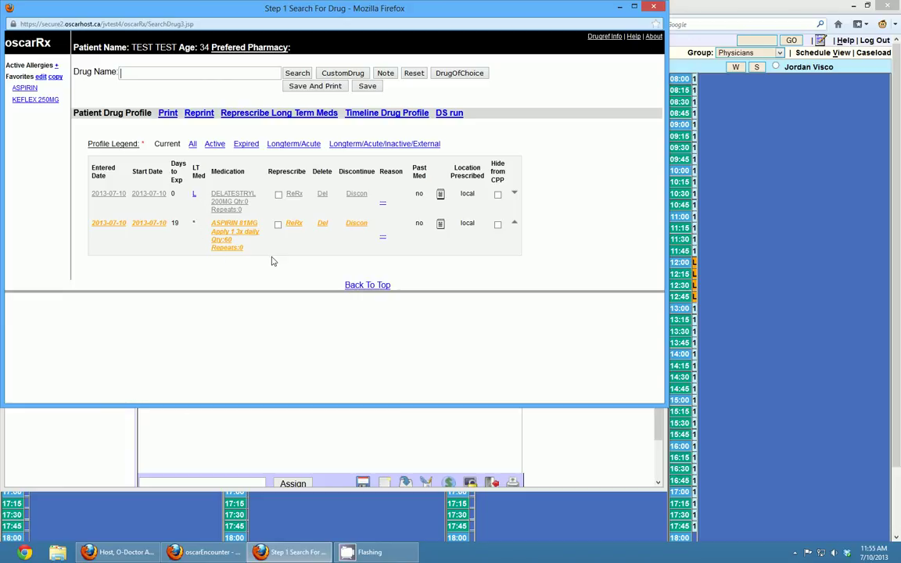
# - Represcribe the long-term medications and discard the resulting ASPIRIN 81MG entry
pyautogui.click(268, 113)
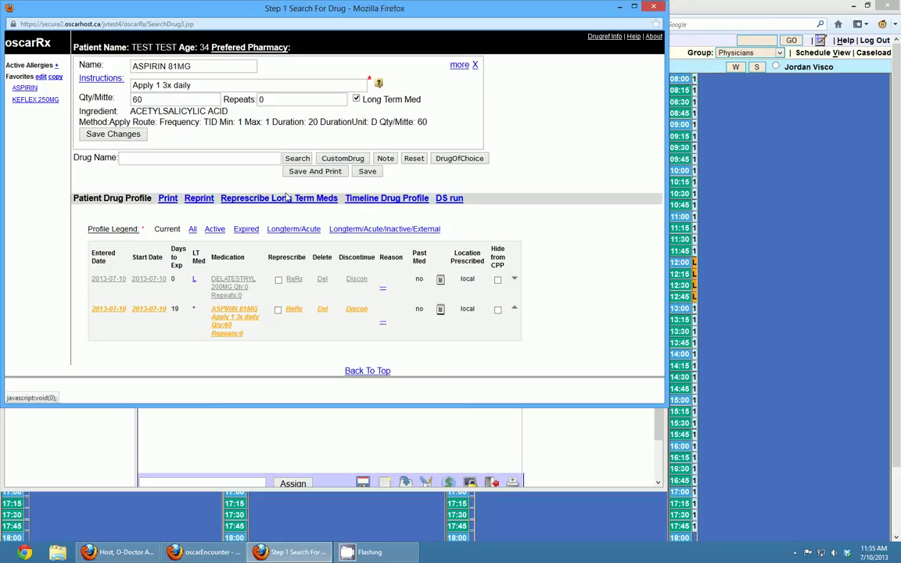
pyautogui.click(474, 66)
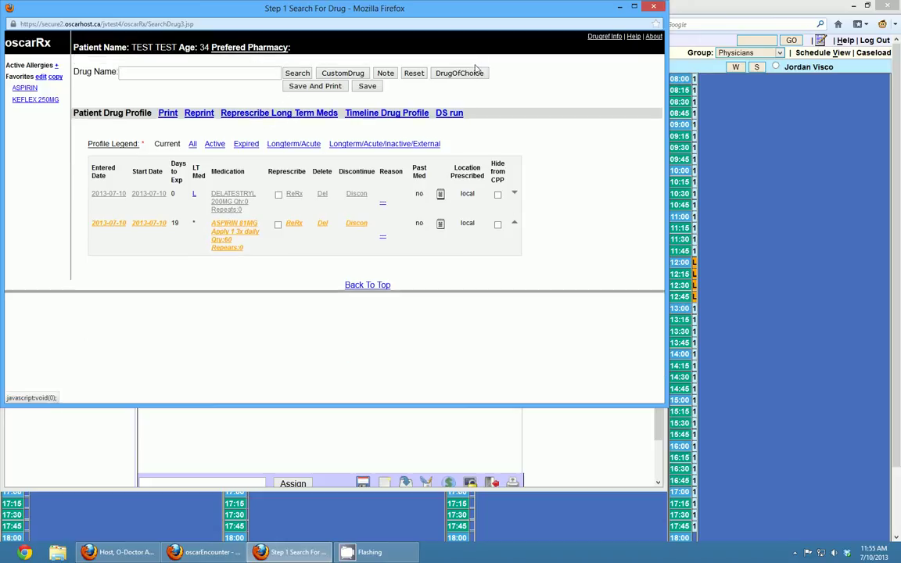
# - Open the discontinue form of DELATESTRYL 200MG, examine the available reasons and the comment field, and cancel it
pyautogui.click(359, 198)
pyautogui.click(187, 167)
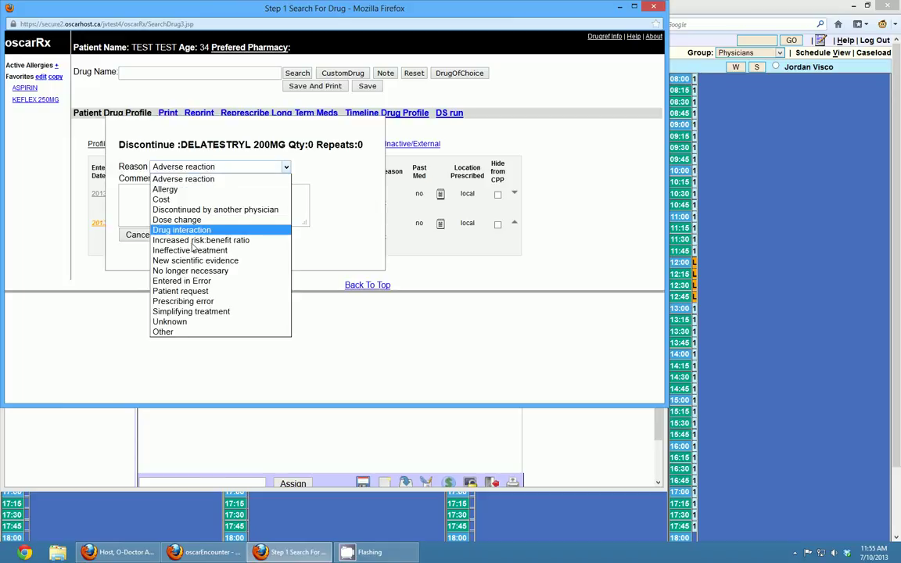
pyautogui.click(330, 161)
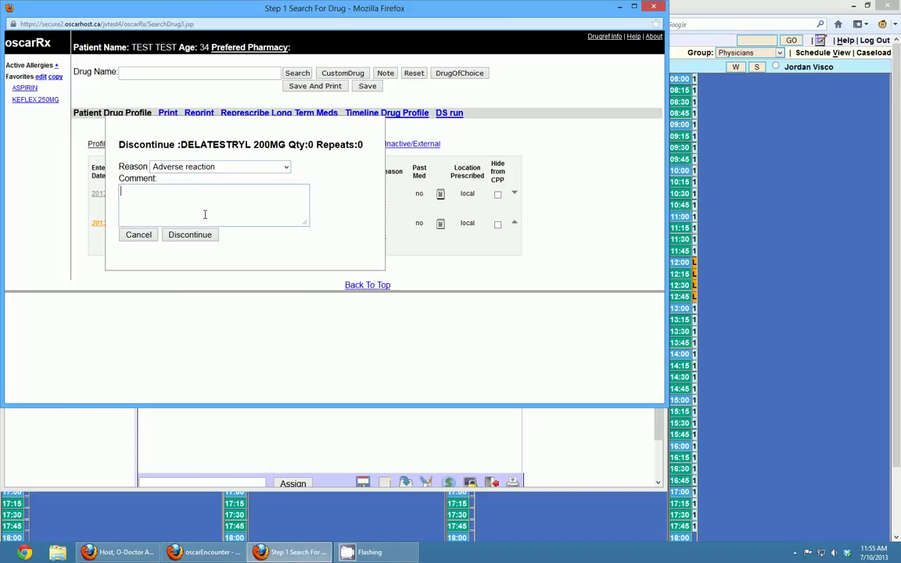
pyautogui.click(138, 235)
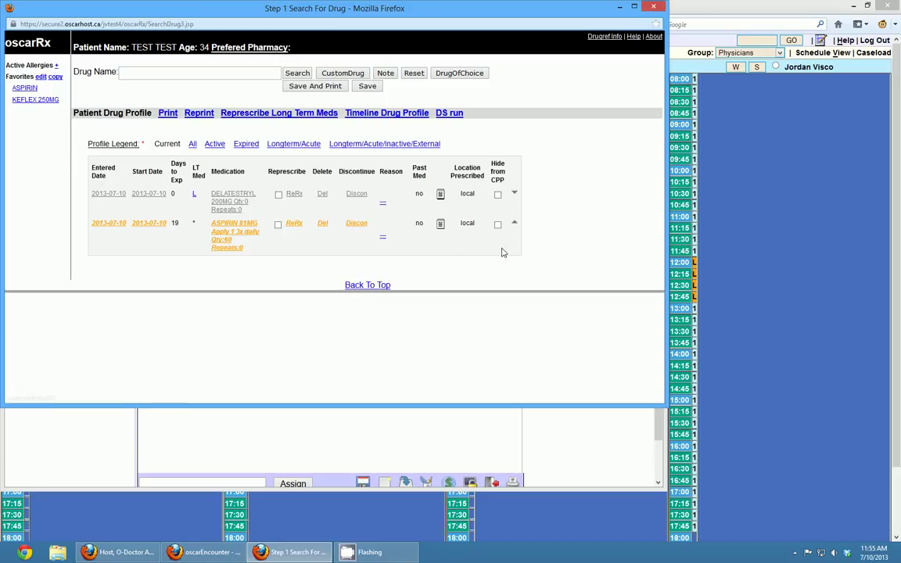
# - Check the medications list in the patient's encounter chart and return to the prescription window
pyautogui.moveTo(309, 10); pyautogui.dragTo(347, 31)
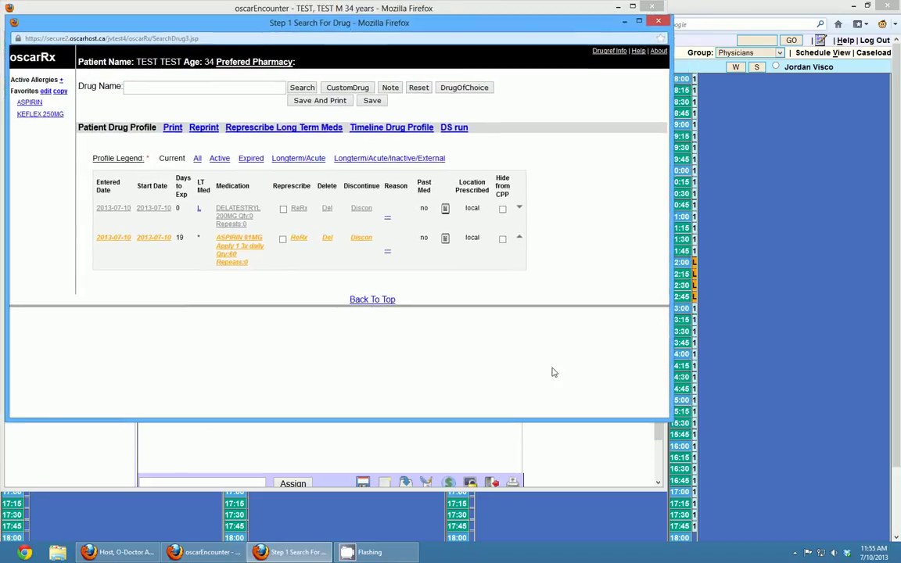
pyautogui.click(572, 449)
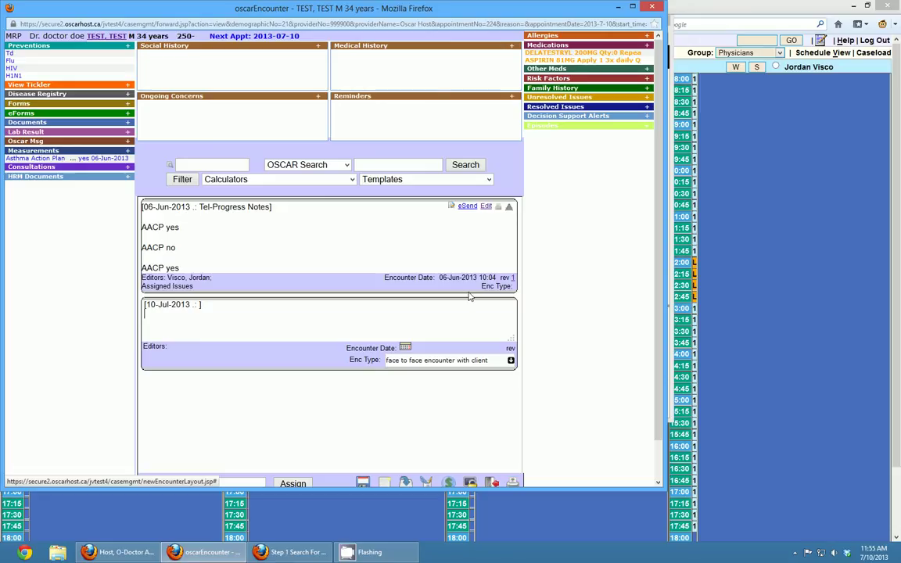
pyautogui.click(290, 552)
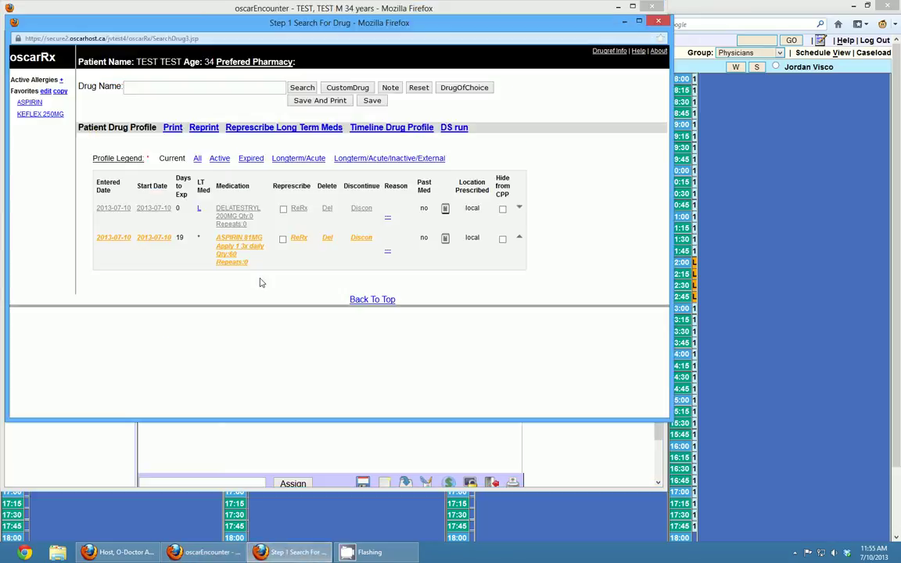
# - Hide ASPIRIN 81MG from the CPP and reopen the prescription window from the encounter chart's medications
pyautogui.click(502, 239)
pyautogui.click(502, 238)
pyautogui.click(658, 23)
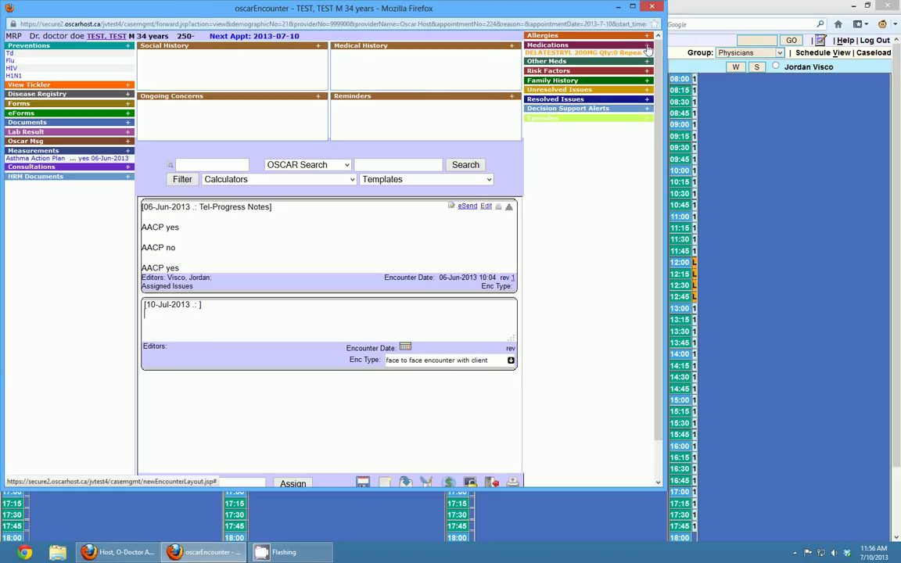
pyautogui.click(647, 47)
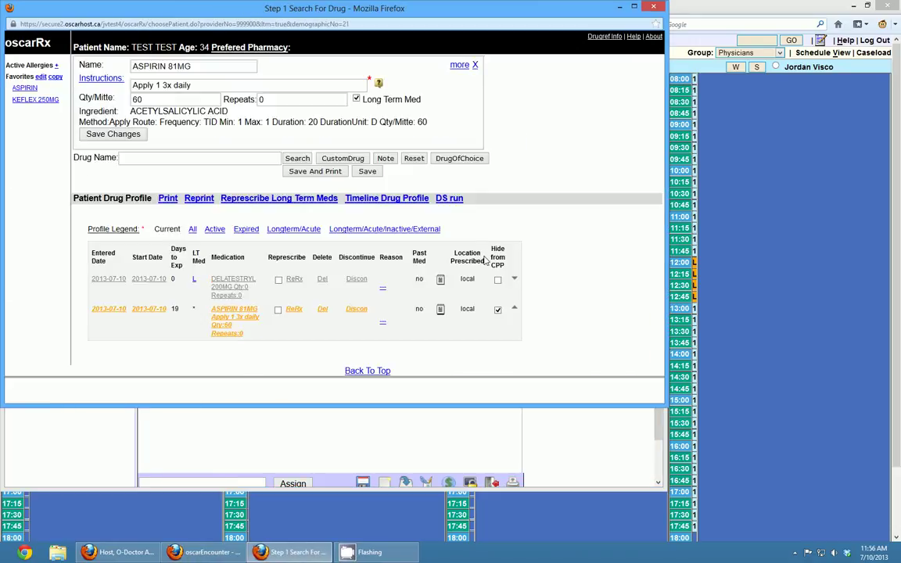
# - View the annotation window and the reason/protocol form of ASPIRIN 81MG, leaving both empty
pyautogui.click(441, 312)
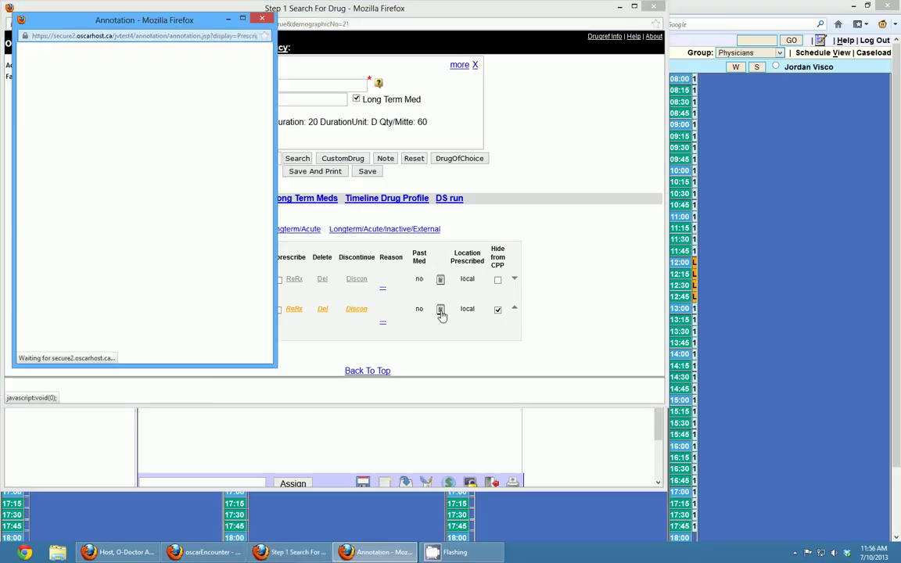
pyautogui.click(264, 19)
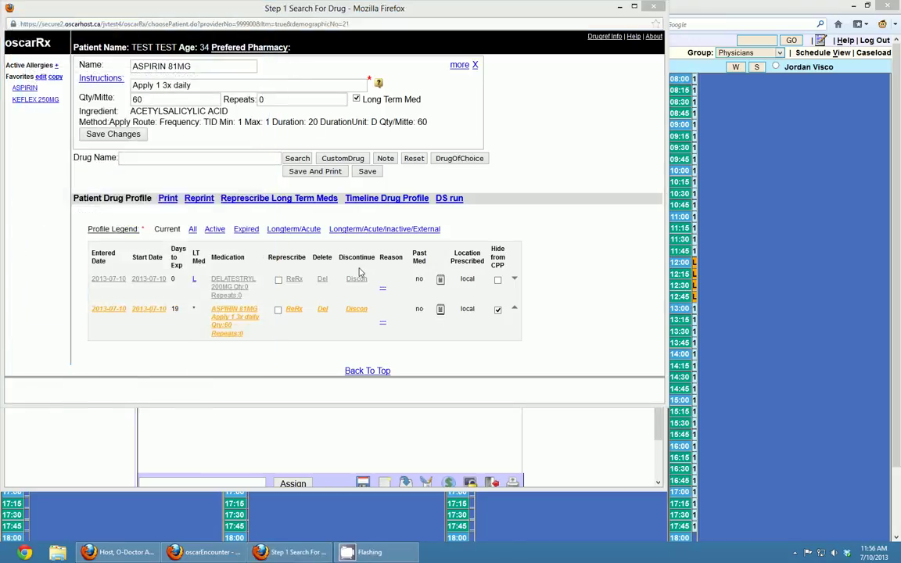
pyautogui.click(383, 325)
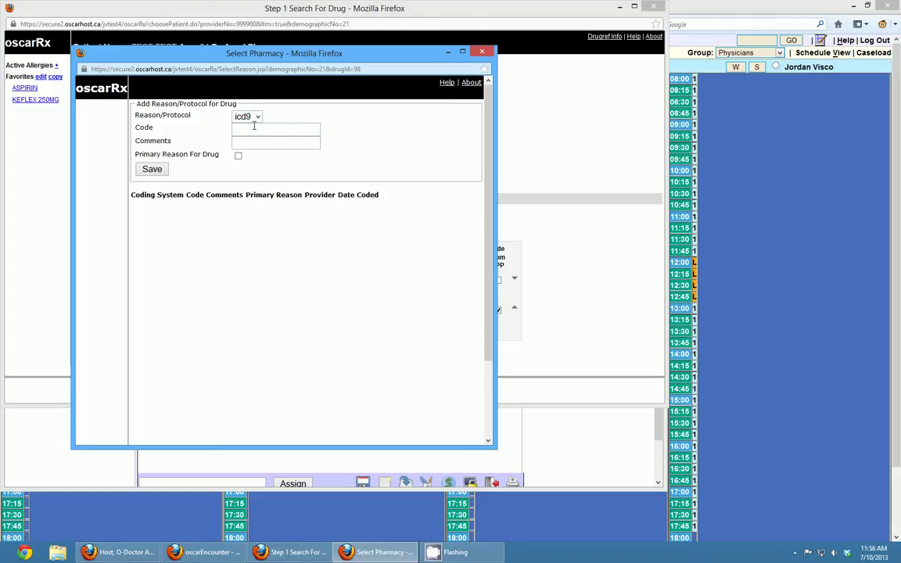
pyautogui.click(166, 170)
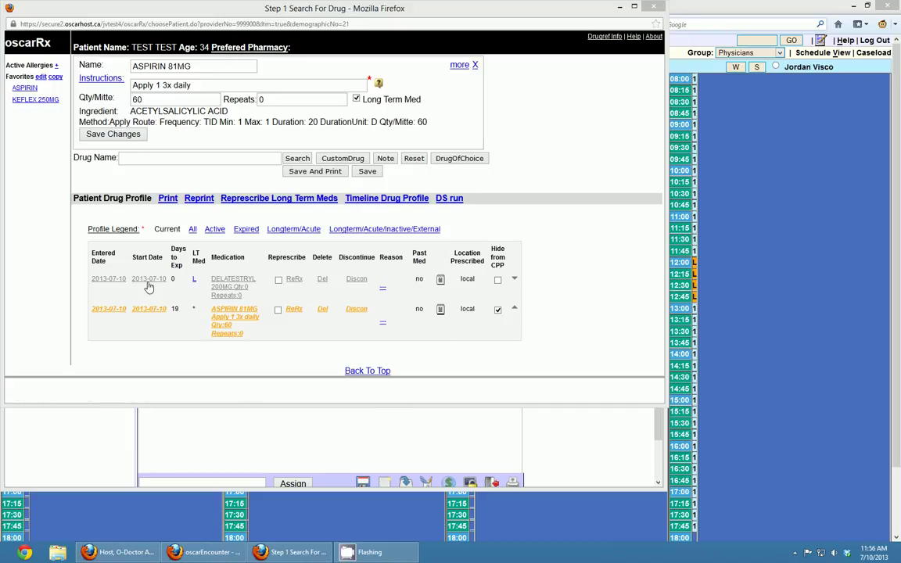
# - Open the medication view of DELATESTRYL 200MG and read through its detailed Rx record
pyautogui.click(230, 290)
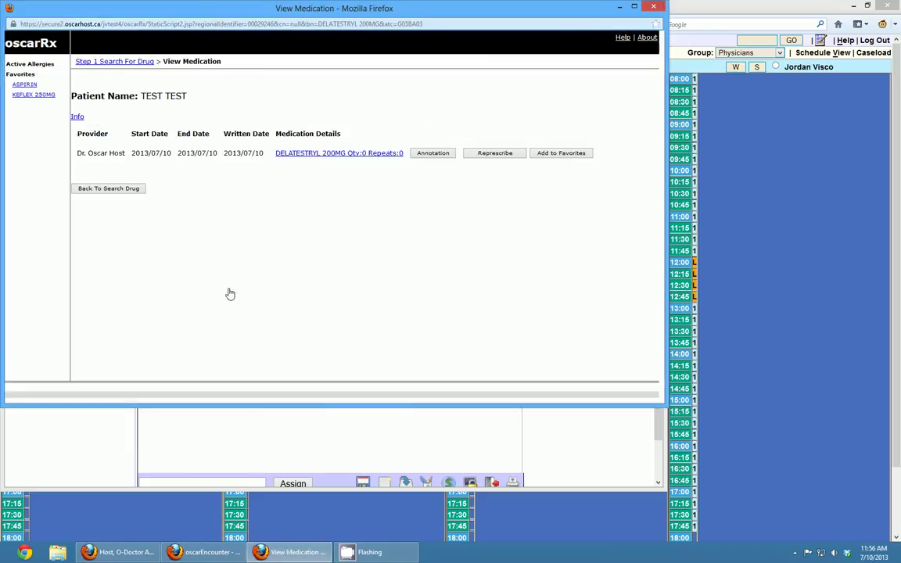
pyautogui.moveTo(96, 138); pyautogui.dragTo(282, 185)
pyautogui.click(283, 186)
pyautogui.click(312, 156)
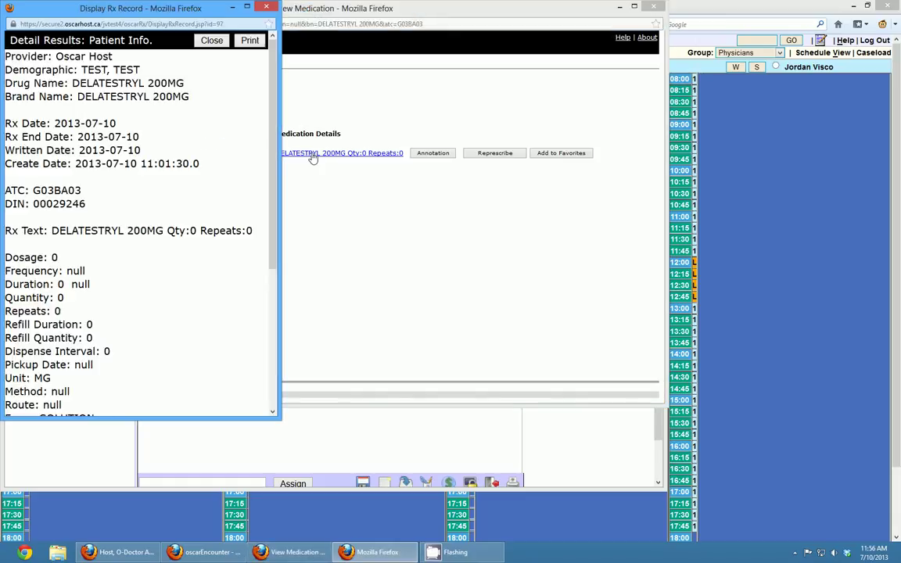
pyautogui.scroll(-5, 204, 130)
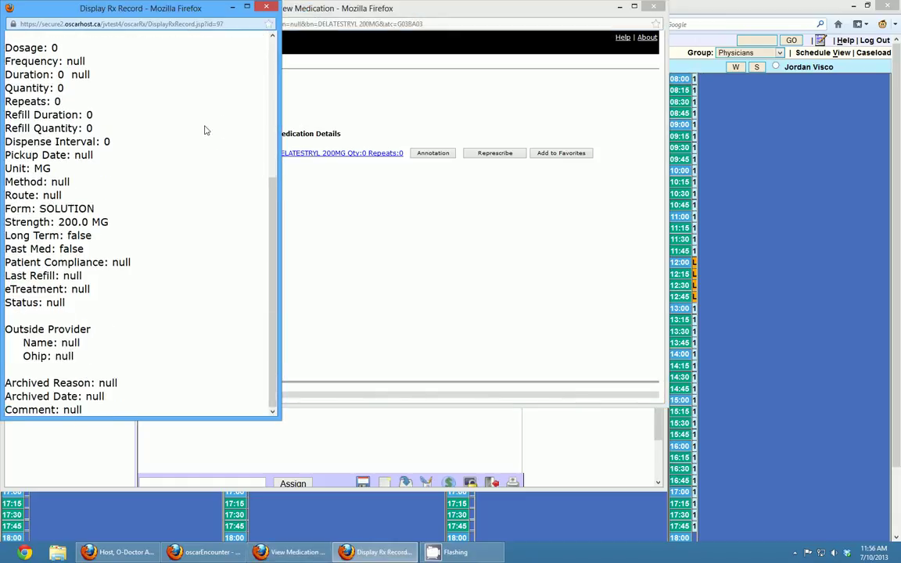
pyautogui.scroll(5, 207, 154)
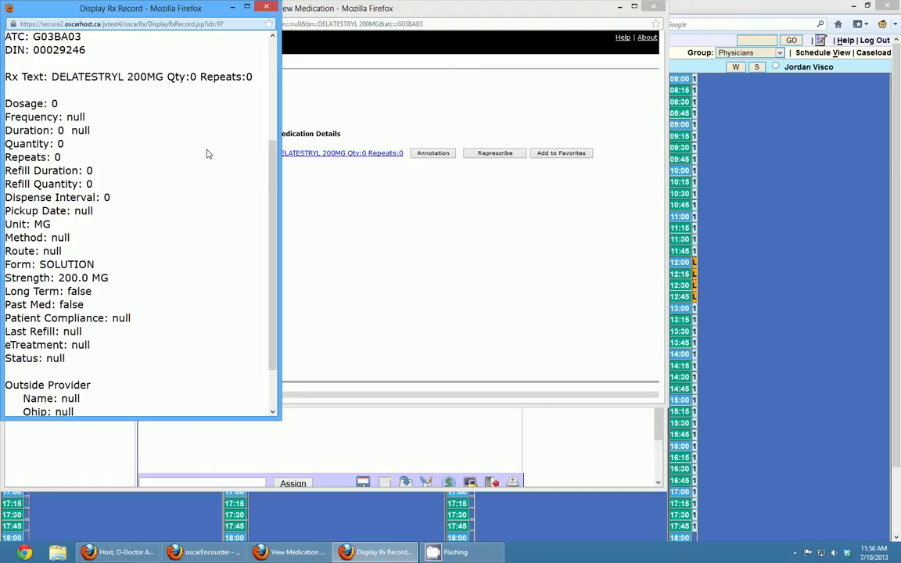
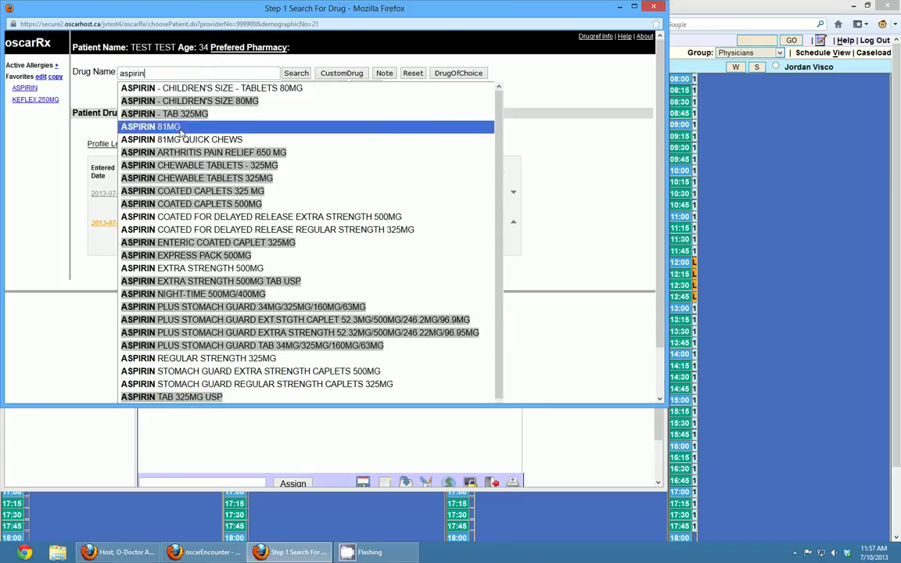
# - Start a new prescription for ASPIRIN 81MG from the drug search, expand its additional fields, and discard the draft
pyautogui.click(184, 127)
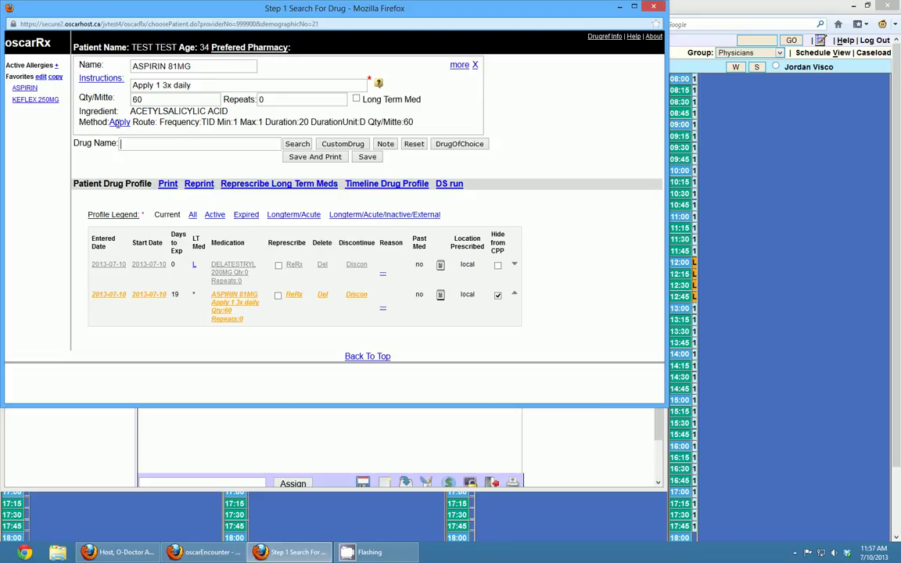
pyautogui.click(460, 67)
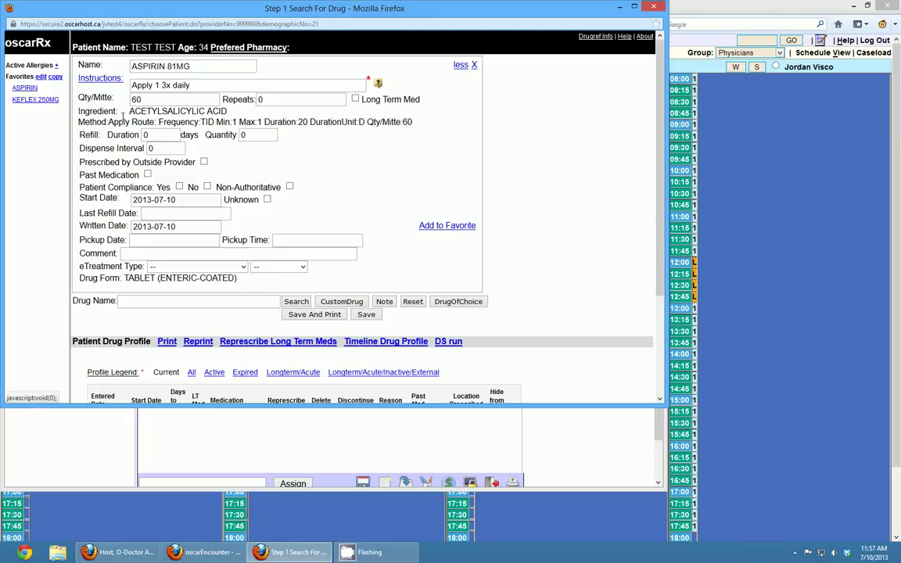
pyautogui.click(474, 65)
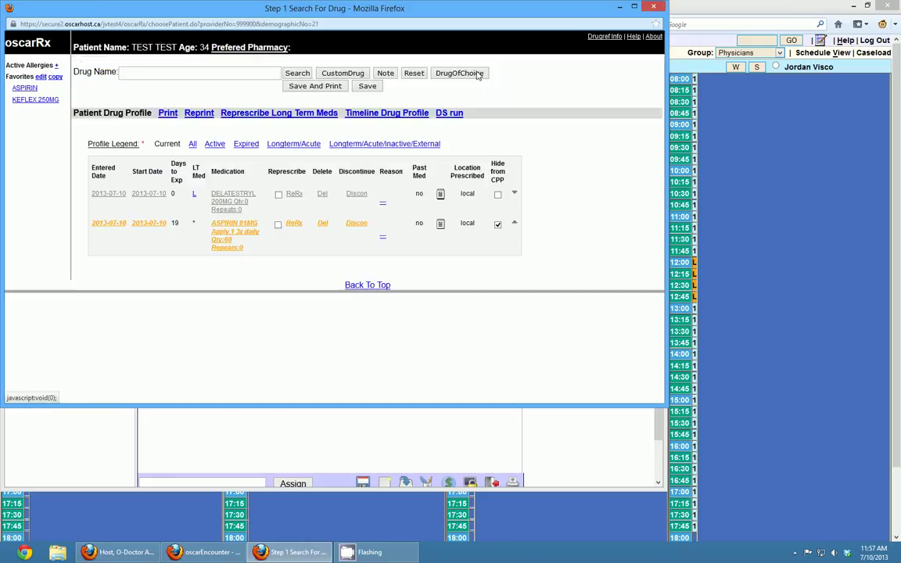
# - Load the ASPIRIN favorite as a prescription, view its additional fields including the Add to Favorite option, and remove it
pyautogui.click(24, 88)
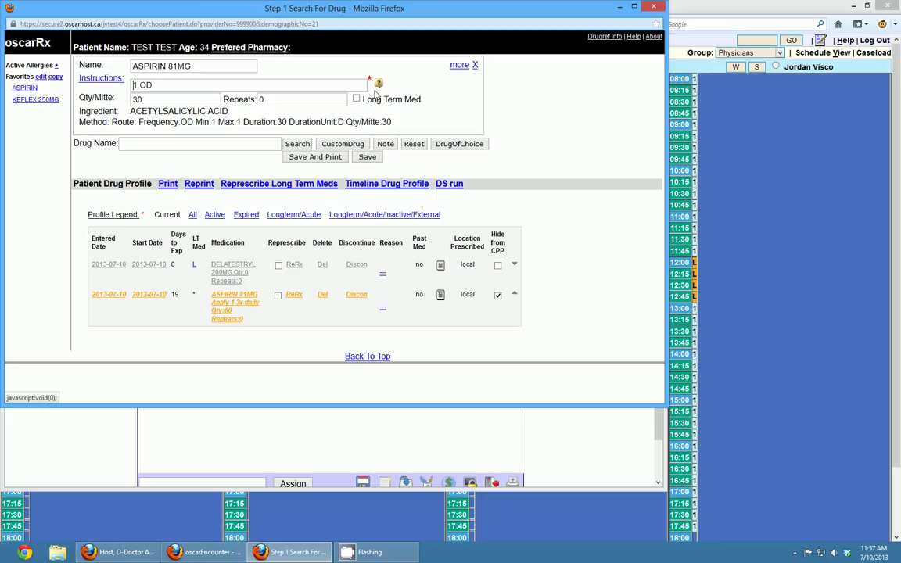
pyautogui.click(459, 65)
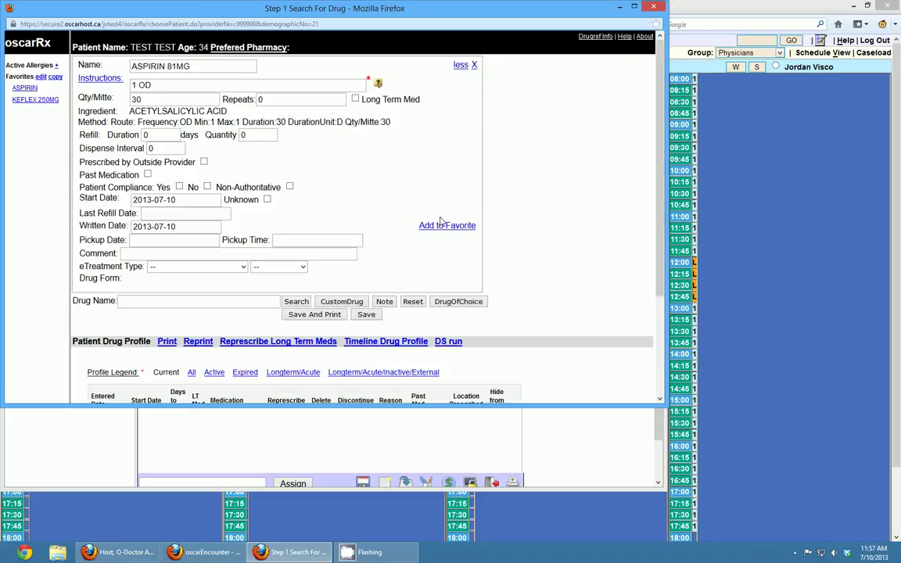
pyautogui.click(473, 65)
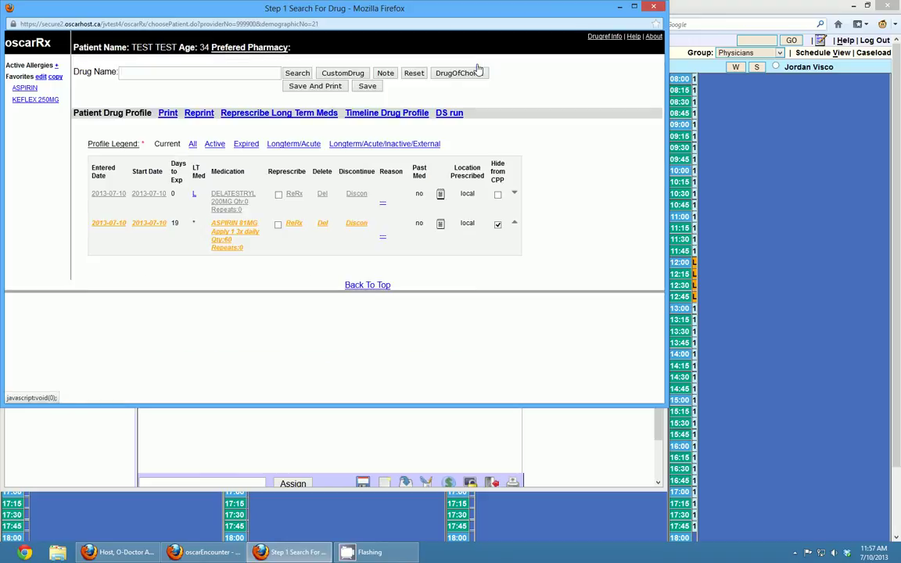
# - Review the listed provider's shared favorites and the favorite share setting in Copy Favorites, and return to the drug search
pyautogui.click(56, 77)
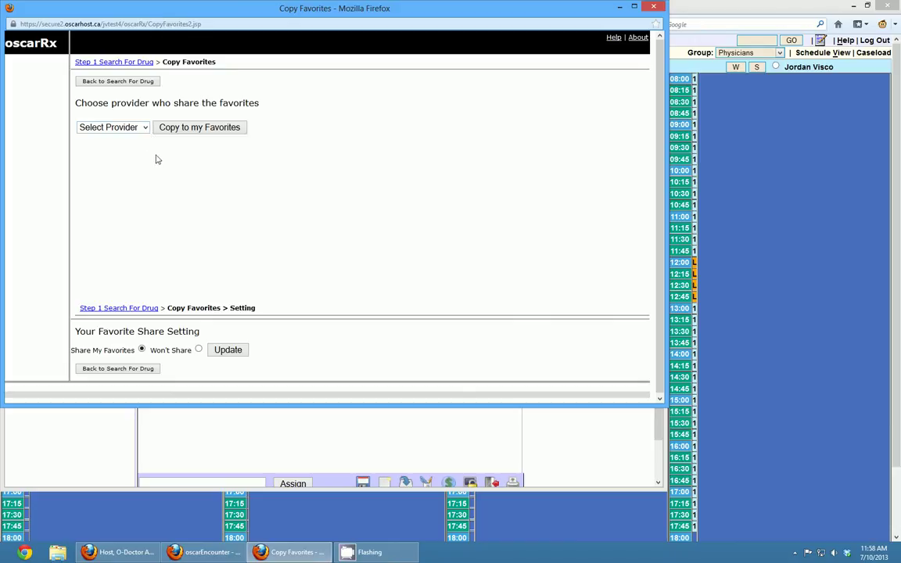
pyautogui.click(139, 128)
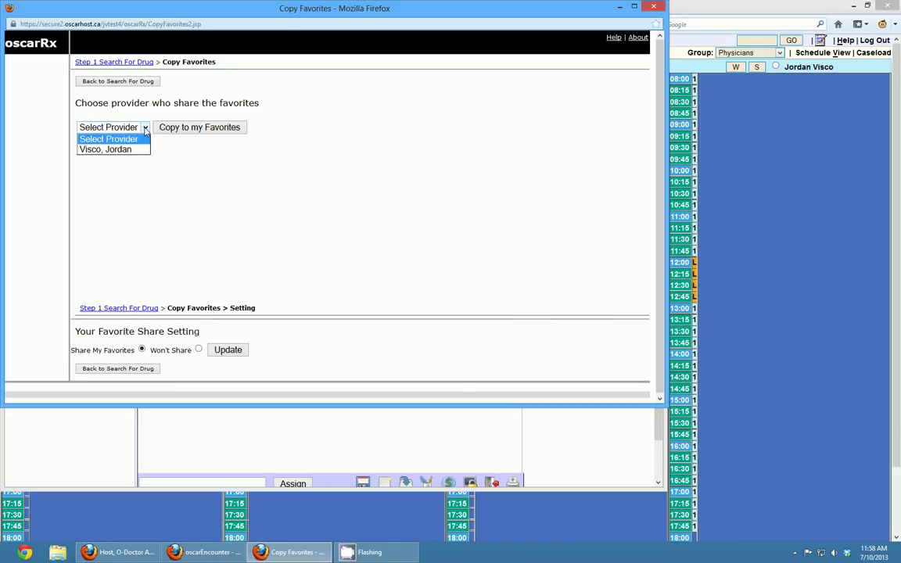
pyautogui.click(109, 149)
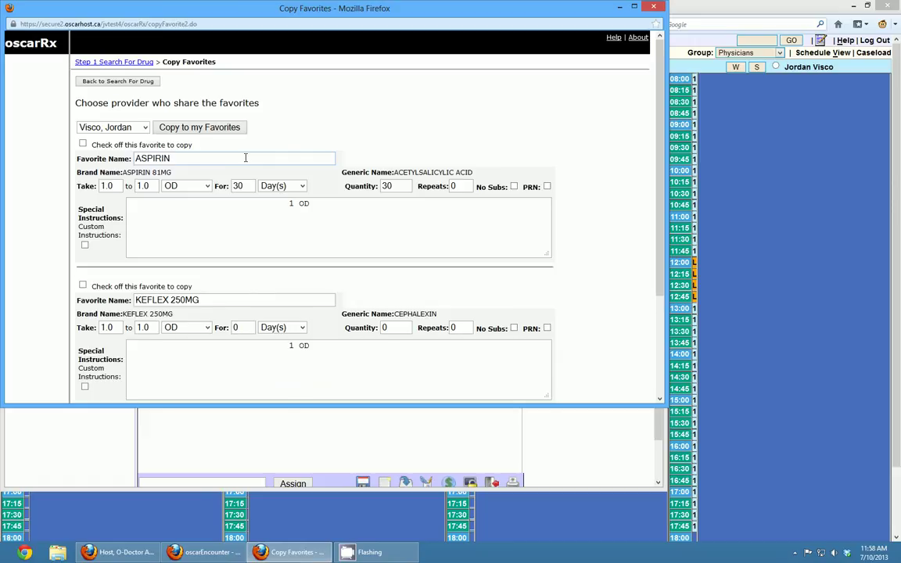
pyautogui.scroll(-2, 182, 180)
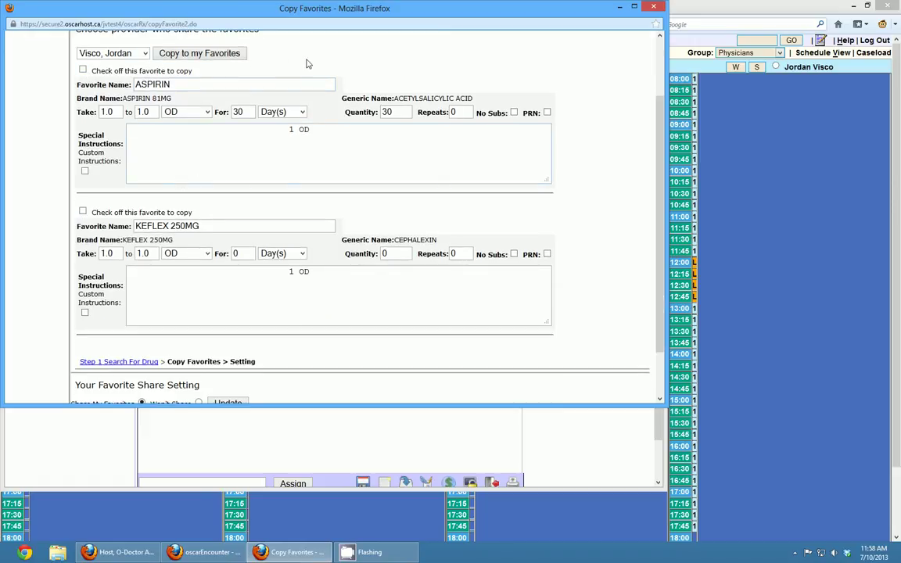
pyautogui.scroll(-1, 353, 81)
pyautogui.scroll(-2, 355, 81)
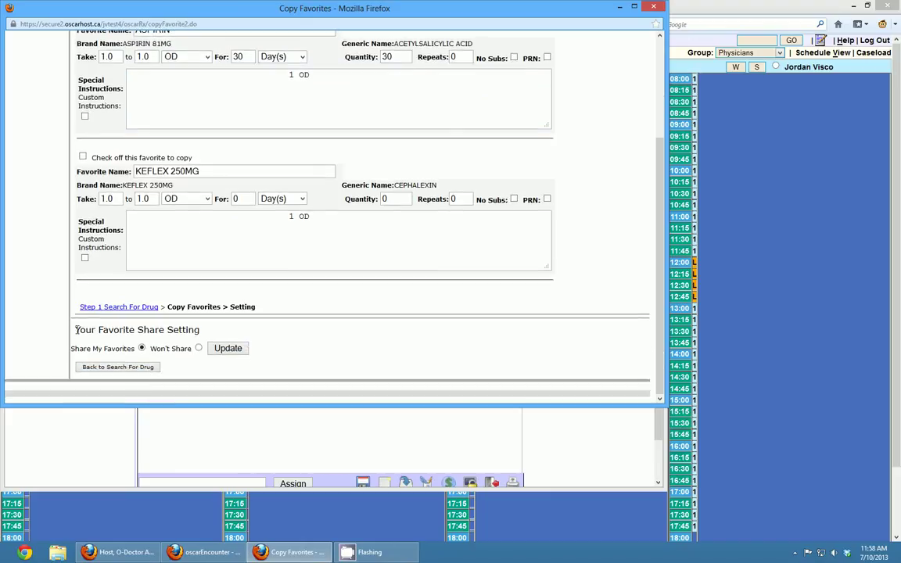
pyautogui.tripleClick(104, 330)
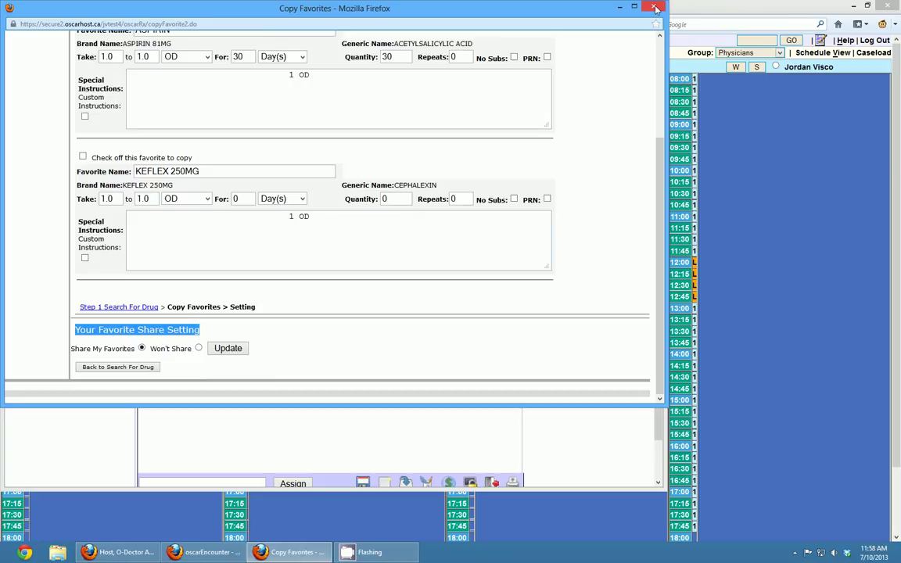
pyautogui.scroll(3, 491, 213)
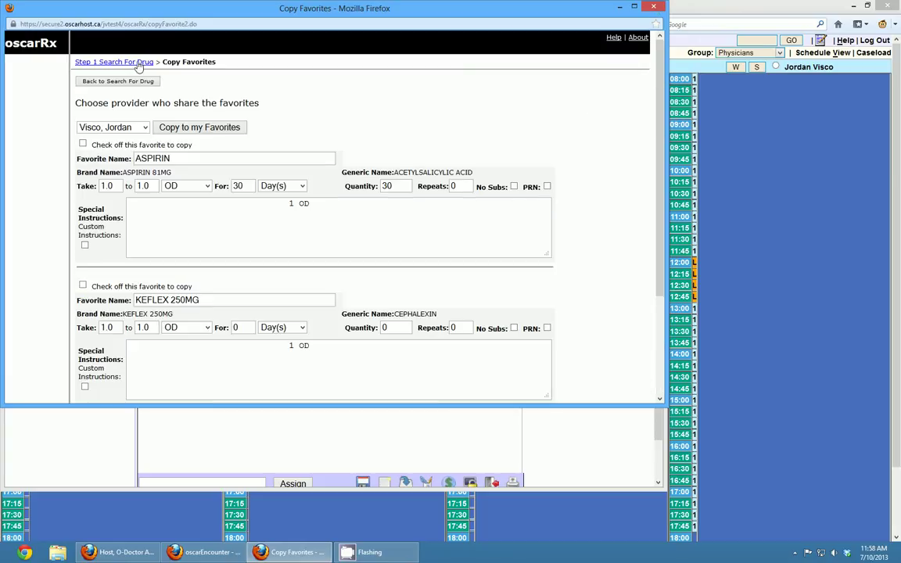
pyautogui.click(138, 64)
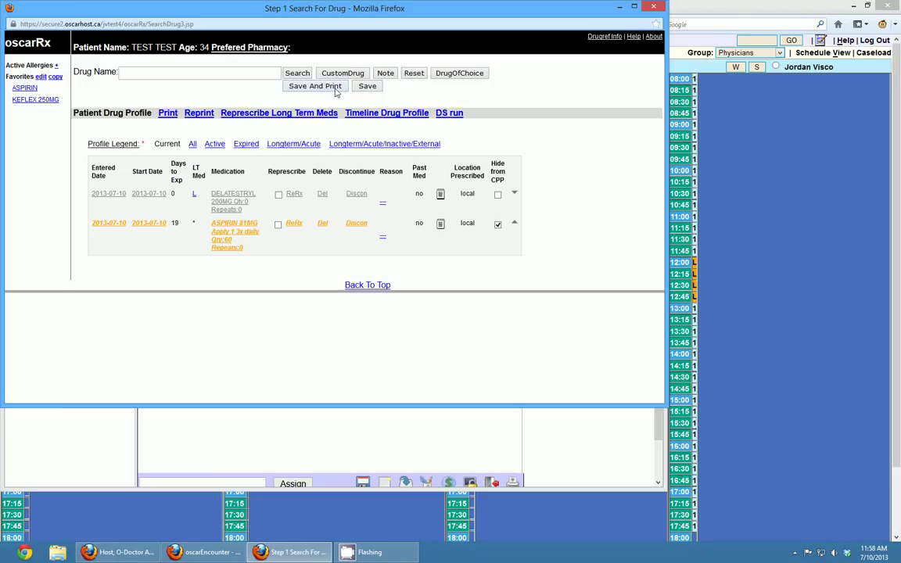
# - Load the ASPIRIN favorite with its additional fields and try Prescribed by Outside Provider, checking the drug profile's Location Prescribed column before clearing the option
pyautogui.click(24, 88)
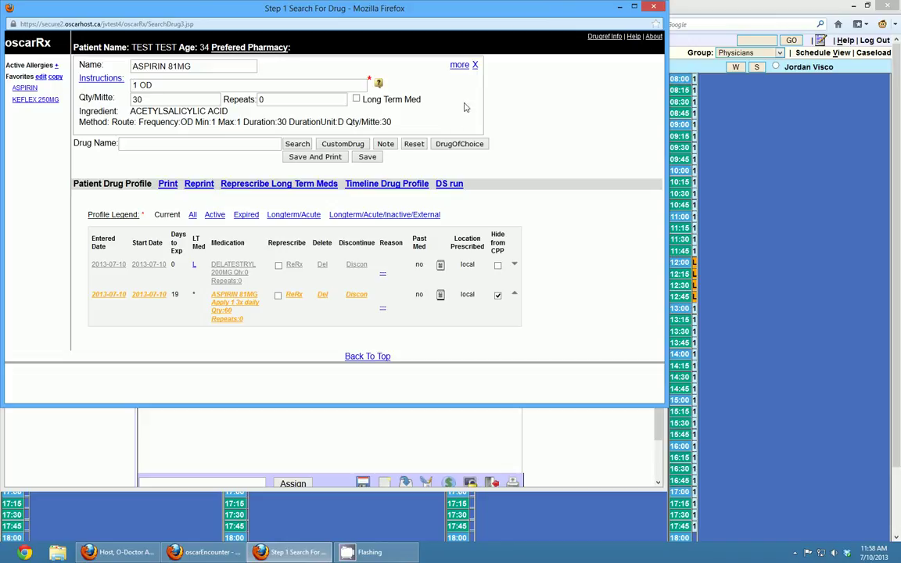
pyautogui.click(459, 65)
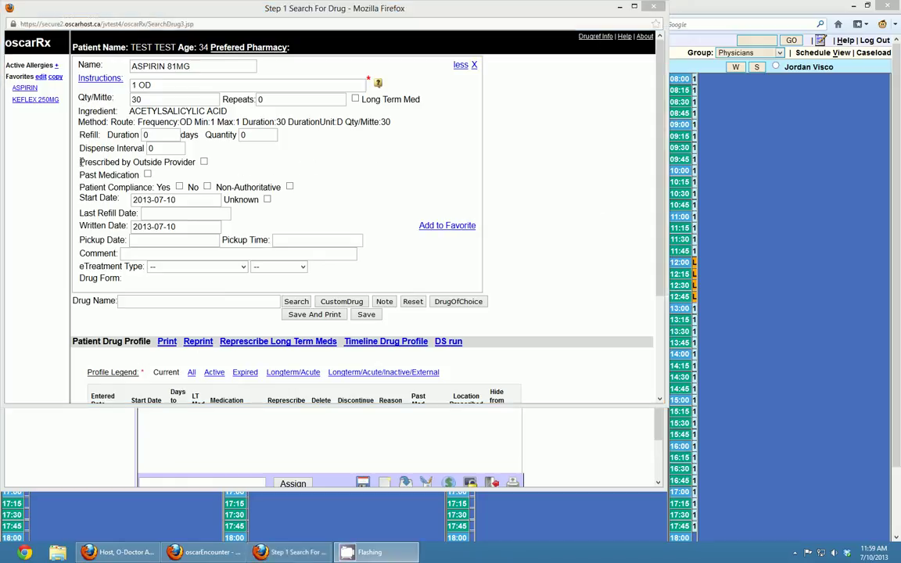
pyautogui.click(204, 161)
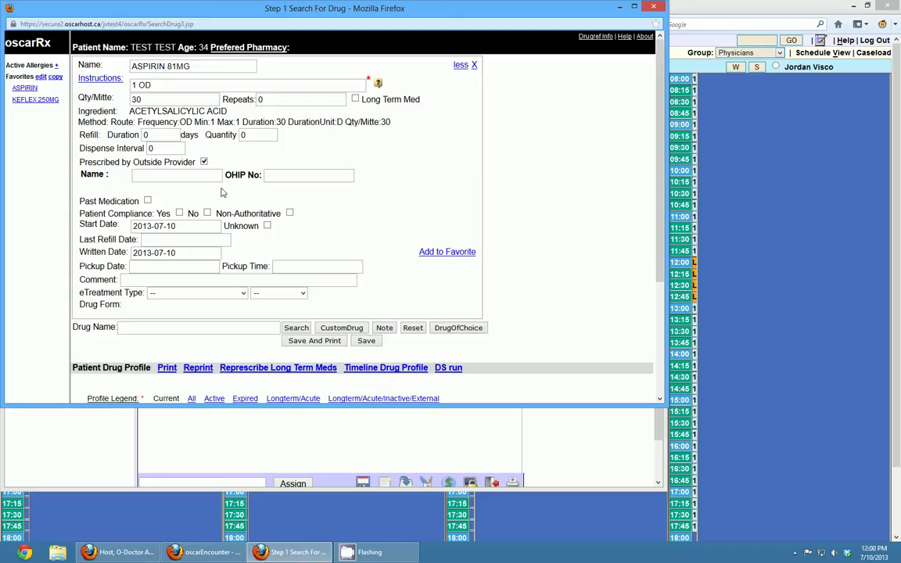
pyautogui.scroll(-4, 305, 195)
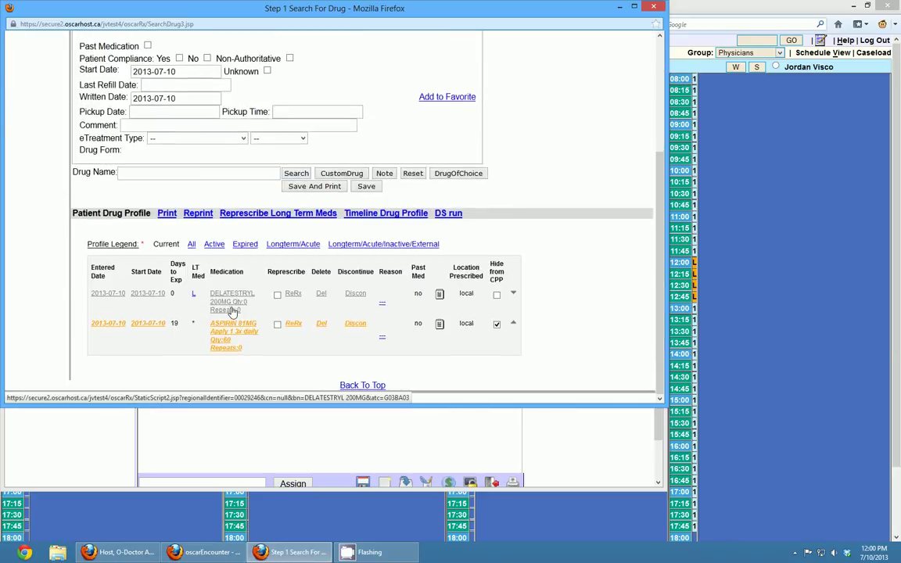
pyautogui.click(232, 303)
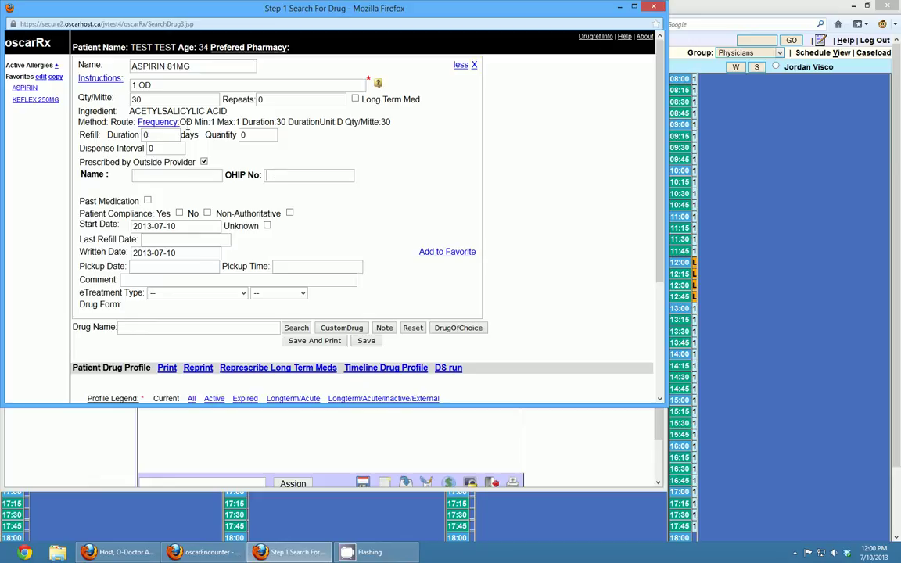
pyautogui.scroll(-4, 334, 172)
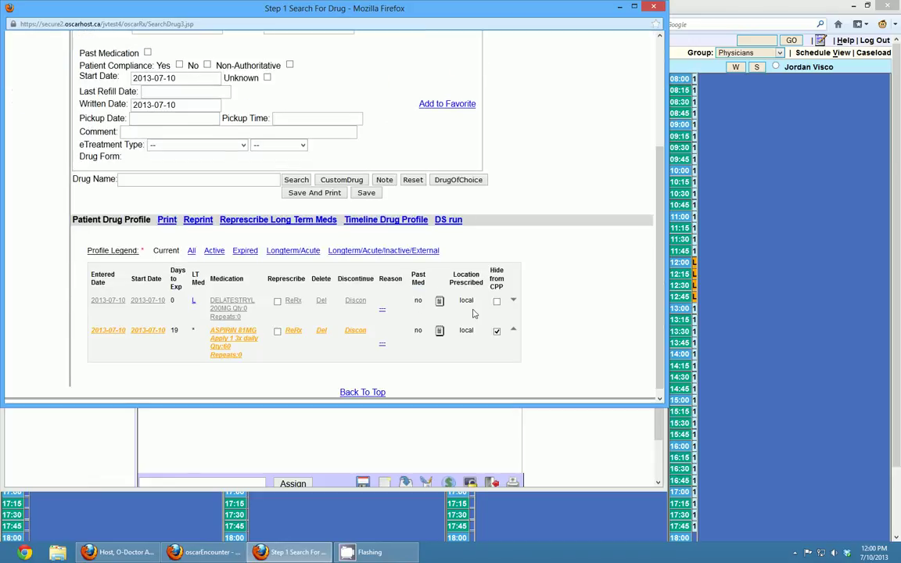
pyautogui.scroll(4, 334, 227)
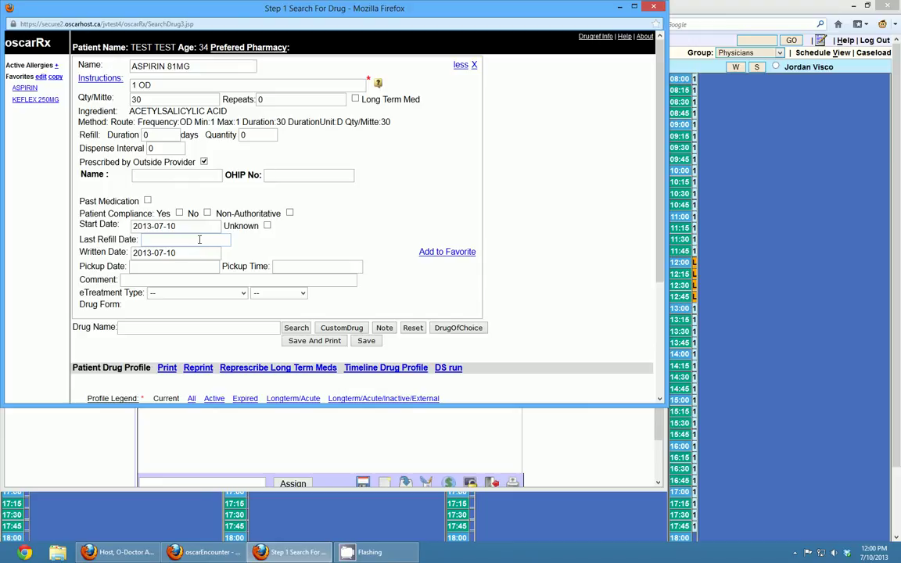
pyautogui.click(203, 163)
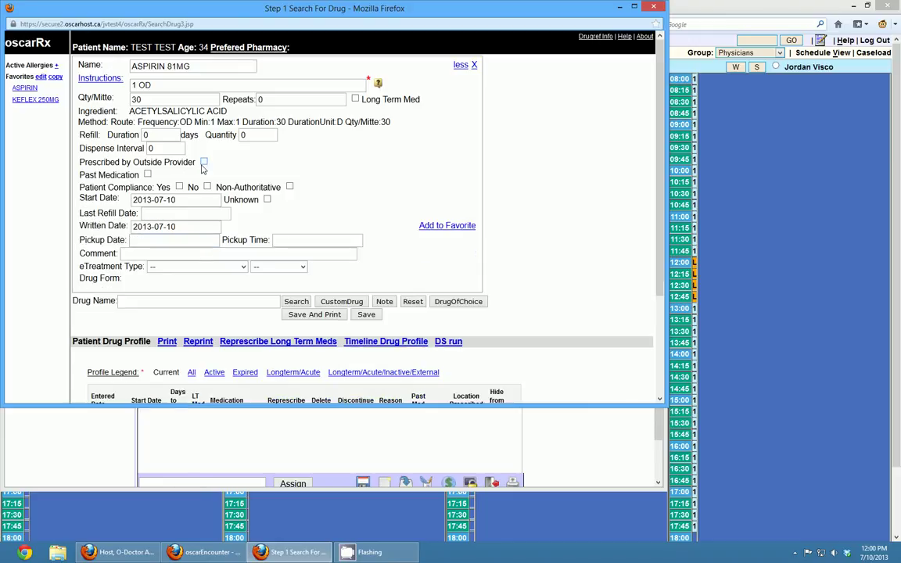
# - Mark the ASPIRIN 81MG draft as Past Medication, collapse its additional fields, and close the prescription and encounter windows without saving
pyautogui.click(148, 175)
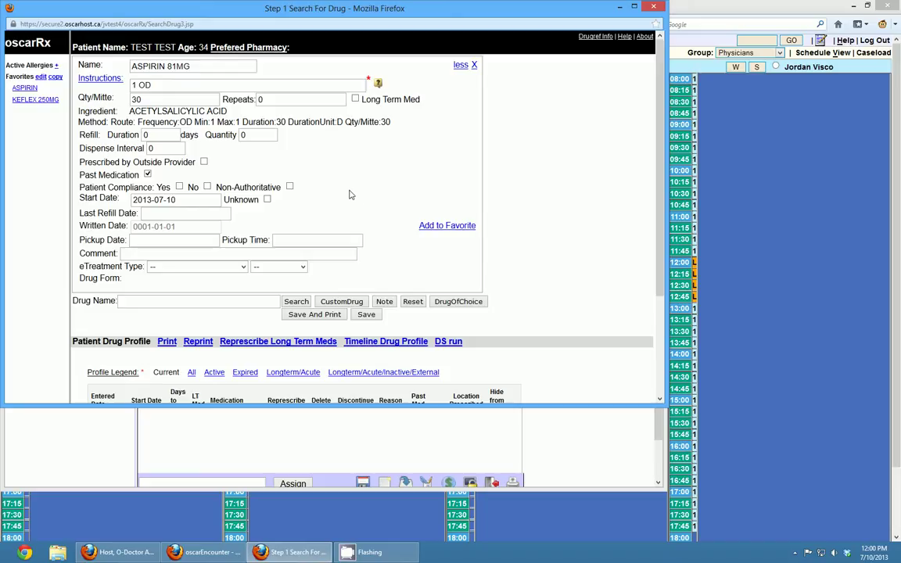
pyautogui.click(460, 66)
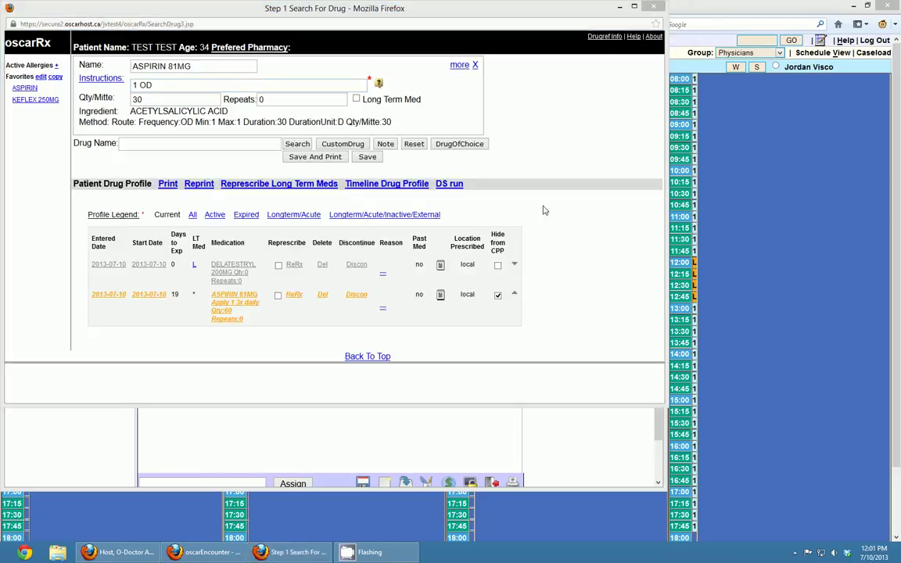
pyautogui.click(654, 8)
pyautogui.click(655, 10)
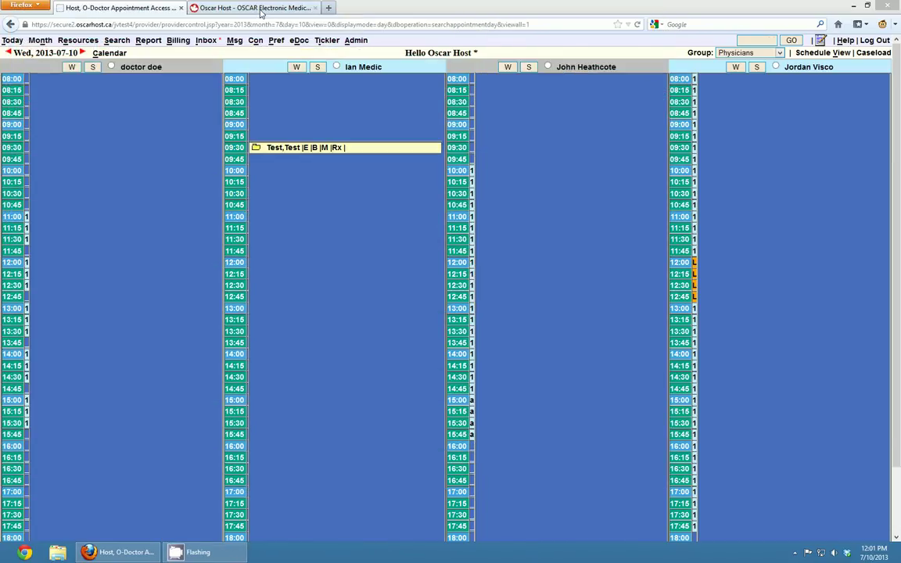
# - Switch to the OscarHost website and view the support e-mail on its Contact Us page
pyautogui.click(236, 10)
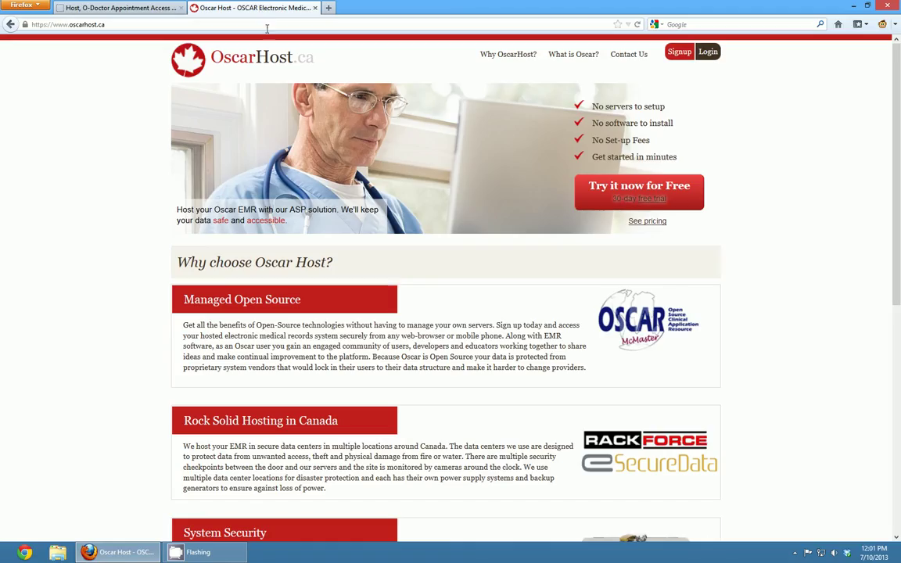
pyautogui.click(630, 55)
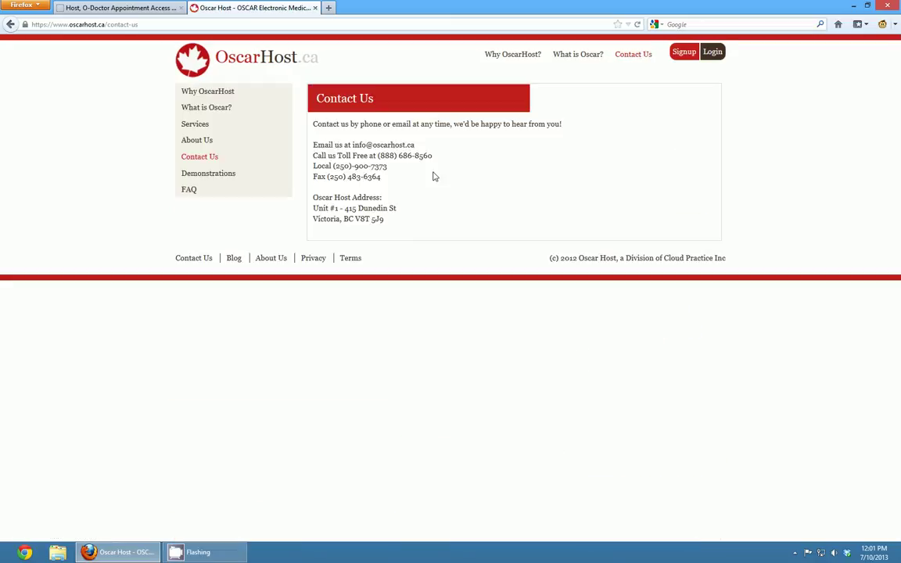
pyautogui.moveTo(354, 145); pyautogui.dragTo(422, 146)
pyautogui.click(422, 149)
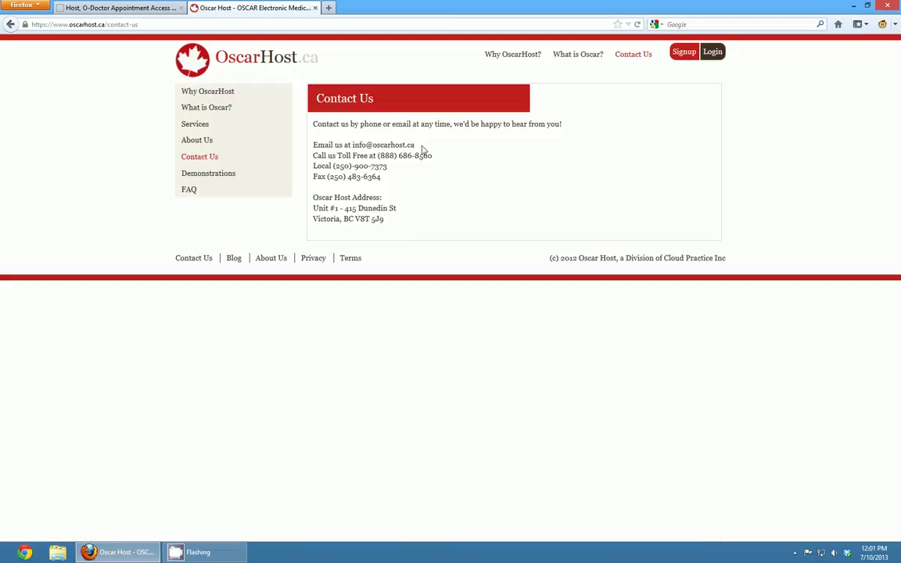